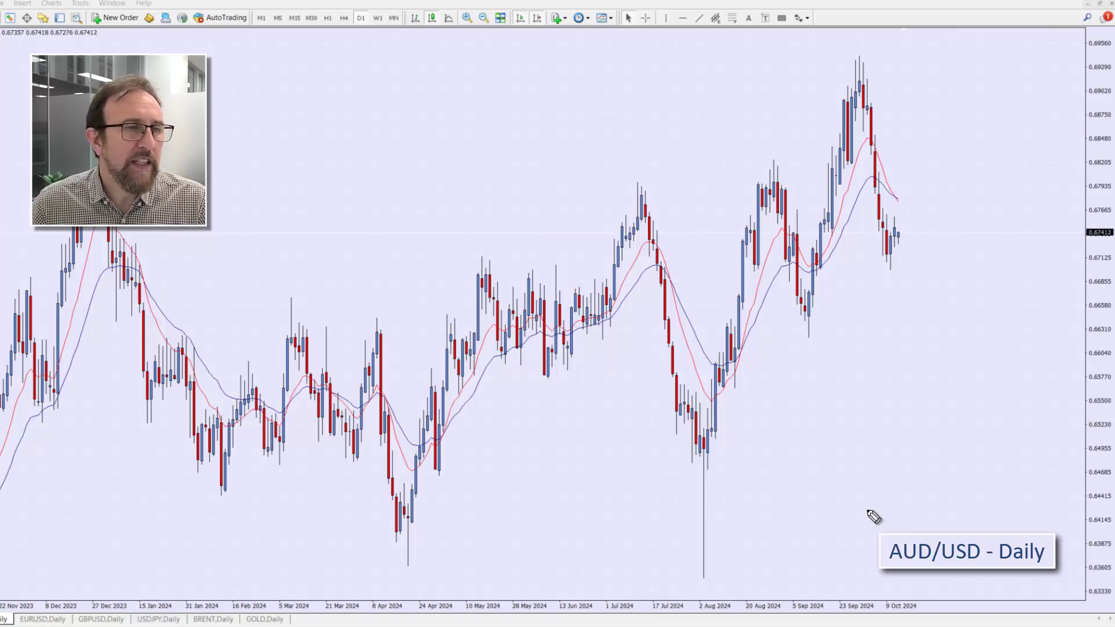
Step: Sketch the recent AUD/USD swing path, a circle and rising arrows, then erase them
mouse_move(682, 437)
mouse_down()
mouse_move(711, 449)
mouse_move(766, 249)
mouse_move(815, 273)
mouse_move(856, 102)
mouse_move(879, 206)
mouse_move(913, 203)
mouse_move(966, 47)
mouse_move(1024, 142)
mouse_move(1061, 28)
mouse_move(1102, 87)
mouse_move(1113, 27)
mouse_up()
key(e)
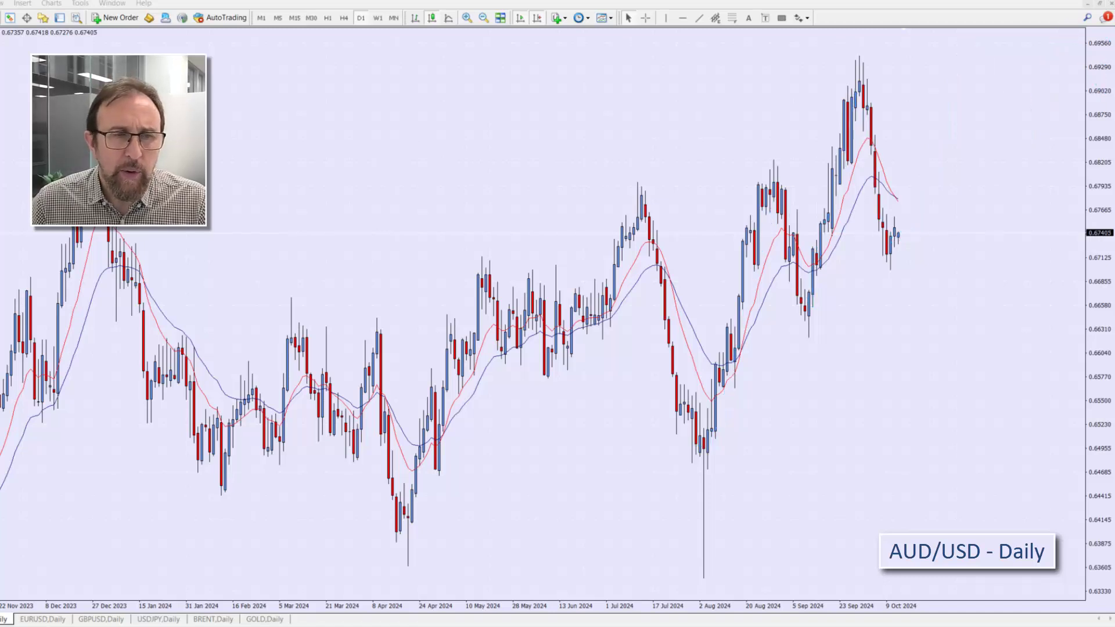
mouse_move(915, 205)
mouse_down()
mouse_move(875, 293)
mouse_move(877, 217)
mouse_up()
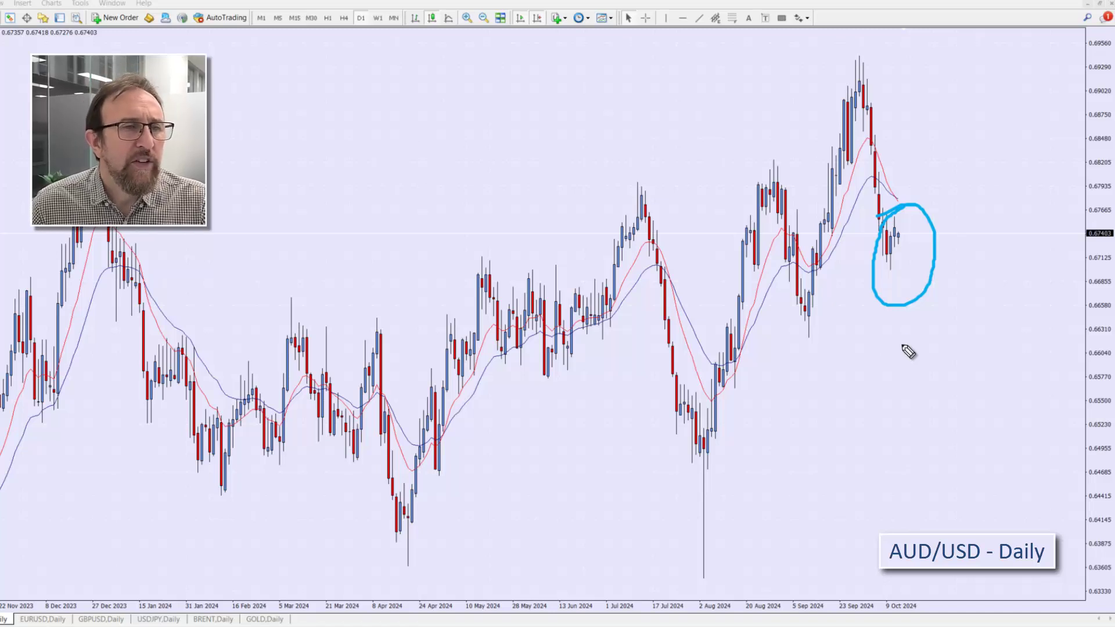
mouse_move(913, 245)
mouse_down()
mouse_move(1014, 111)
mouse_move(1022, 135)
mouse_up()
mouse_move(769, 544)
mouse_down()
mouse_move(820, 512)
mouse_move(987, 323)
mouse_move(997, 322)
mouse_move(997, 360)
mouse_up()
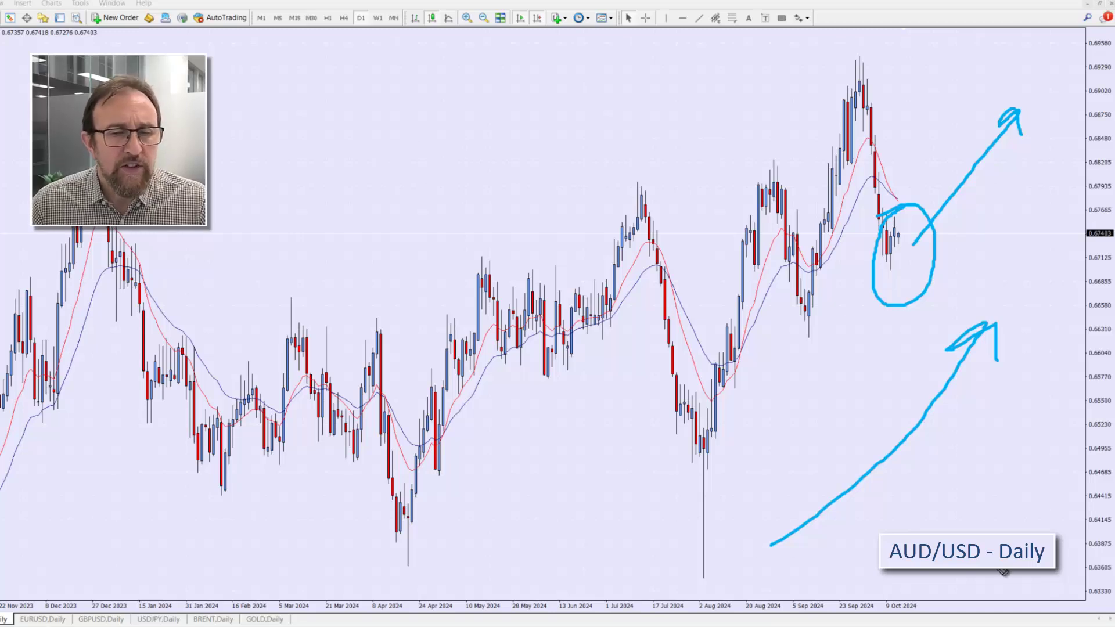
key(Escape)
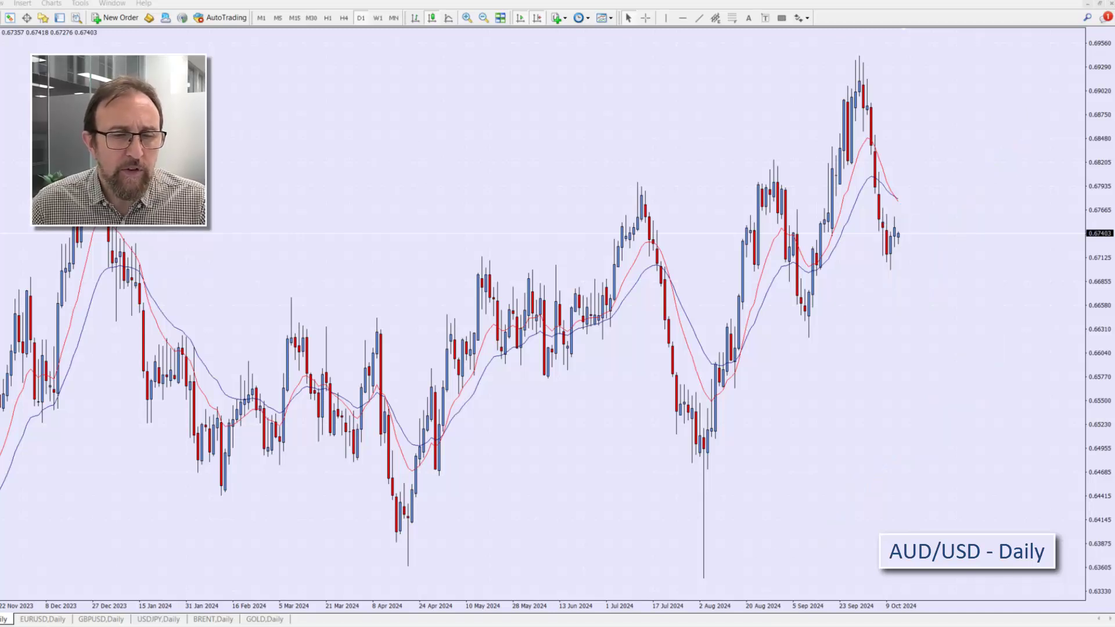
Step: Zoom in on the recent months and box the latest candles with a yellow rectangle
click(468, 21)
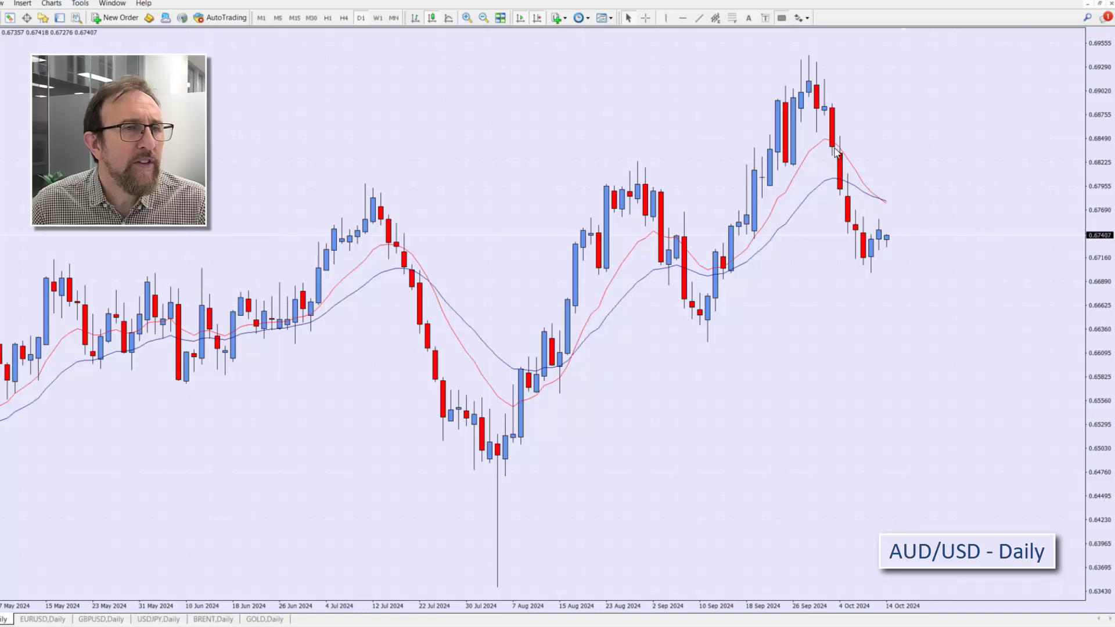
scroll(881, 301, up, 1)
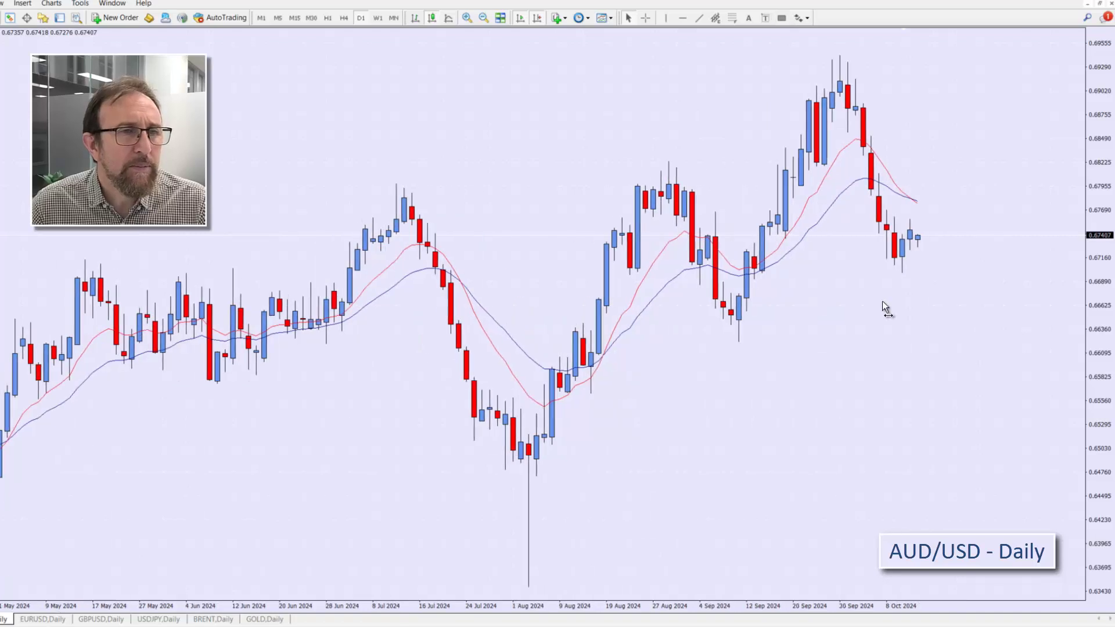
click(781, 18)
mouse_move(848, 210)
mouse_down()
mouse_move(891, 292)
mouse_move(928, 323)
mouse_up()
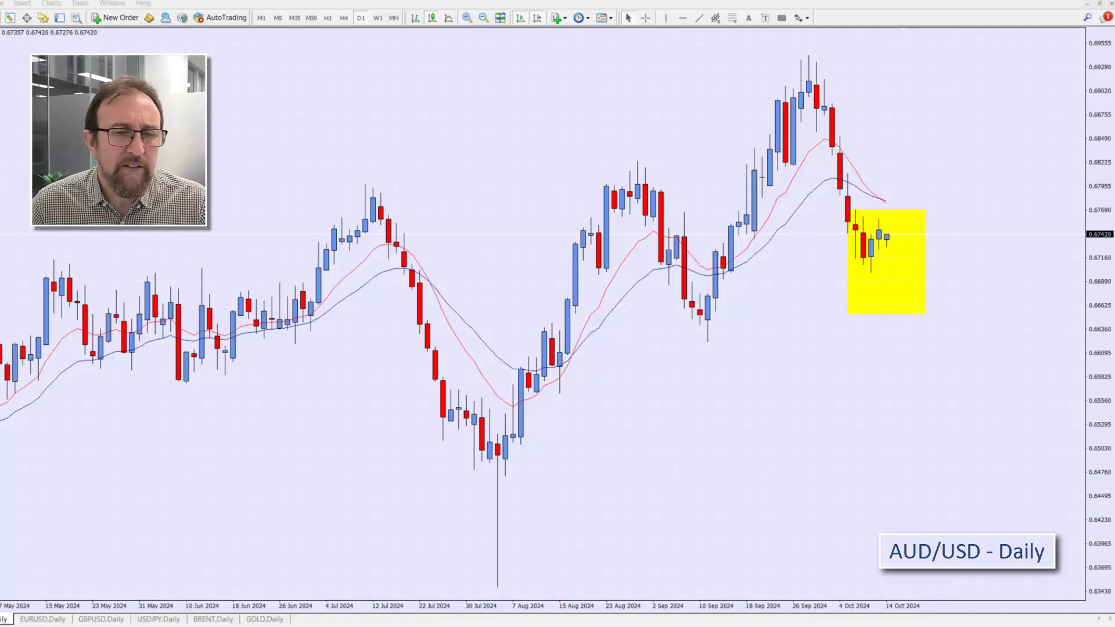
Step: Sketch a dip, a September-low support line and a swing-low circle, then erase them, keeping the box
mouse_move(886, 235)
mouse_down()
mouse_move(911, 298)
mouse_move(912, 265)
mouse_move(920, 291)
mouse_move(999, 174)
mouse_move(987, 171)
mouse_move(1014, 168)
mouse_move(1014, 184)
mouse_up()
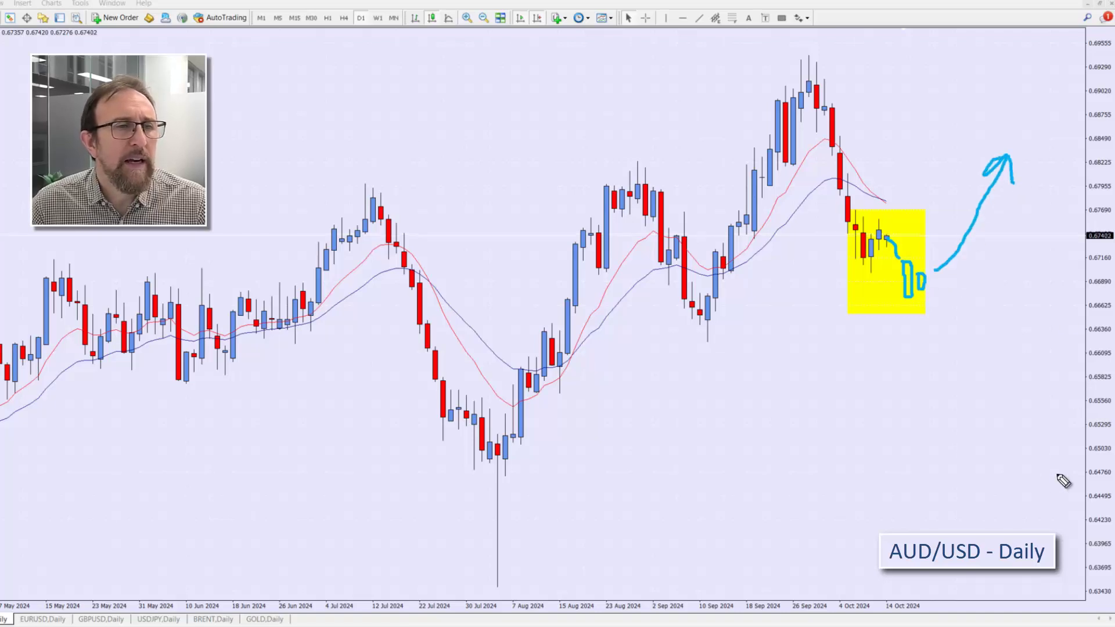
drag(683, 339, 964, 338)
mouse_move(704, 324)
mouse_down()
mouse_move(737, 329)
mouse_move(708, 317)
mouse_up()
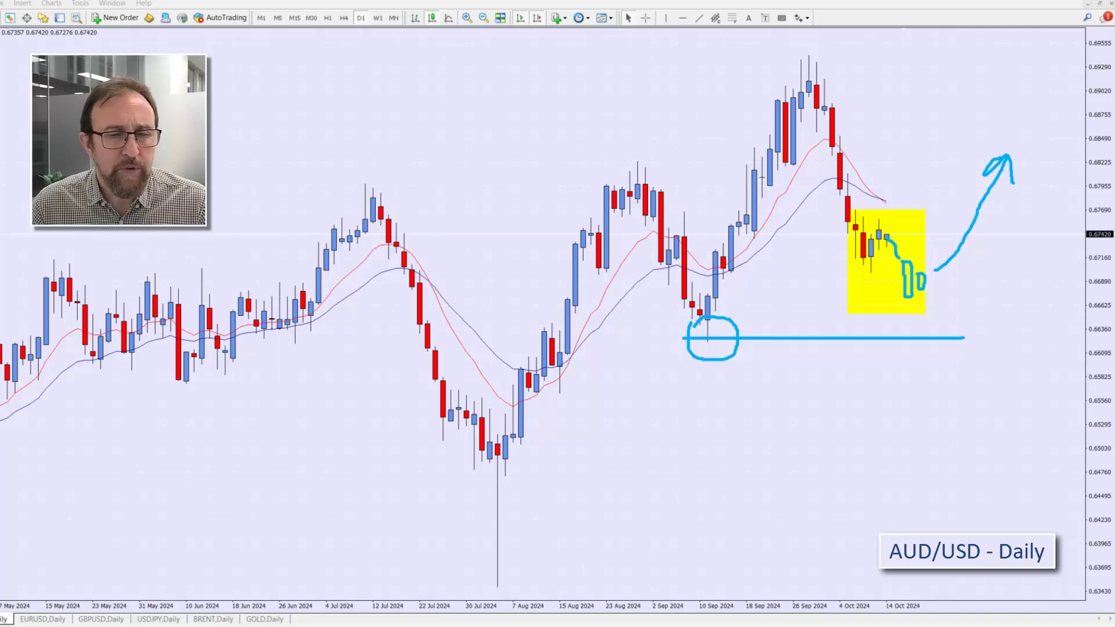
key(Escape)
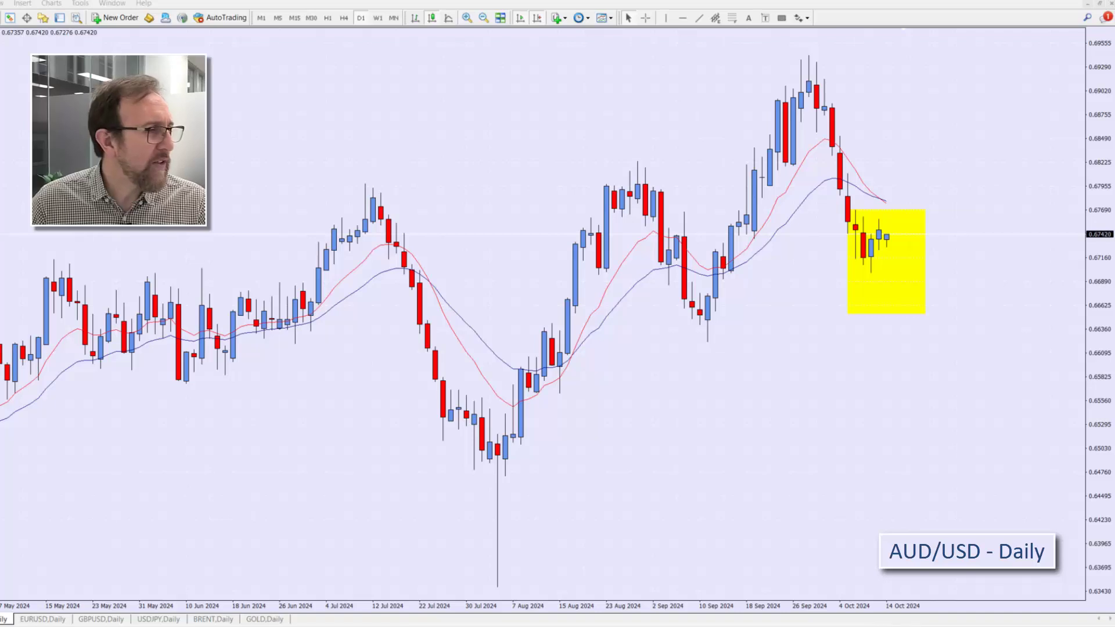
Step: Switch to the EUR/USD daily chart, sketch a resistance line and zigzag, then erase them
click(43, 619)
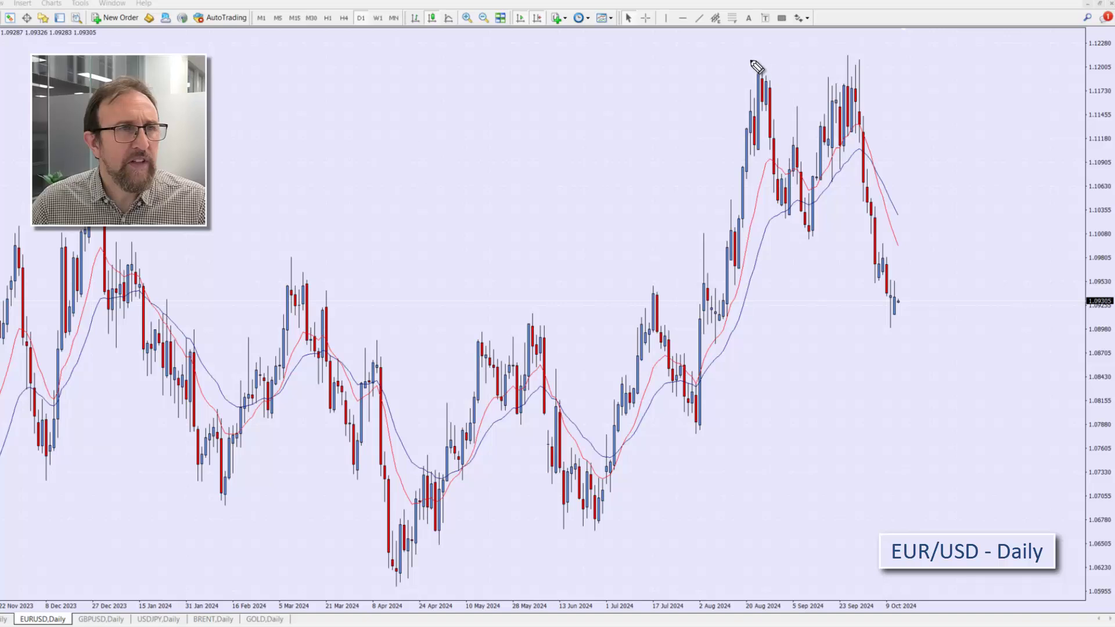
mouse_move(735, 63)
mouse_down()
mouse_move(900, 64)
mouse_move(715, 64)
mouse_up()
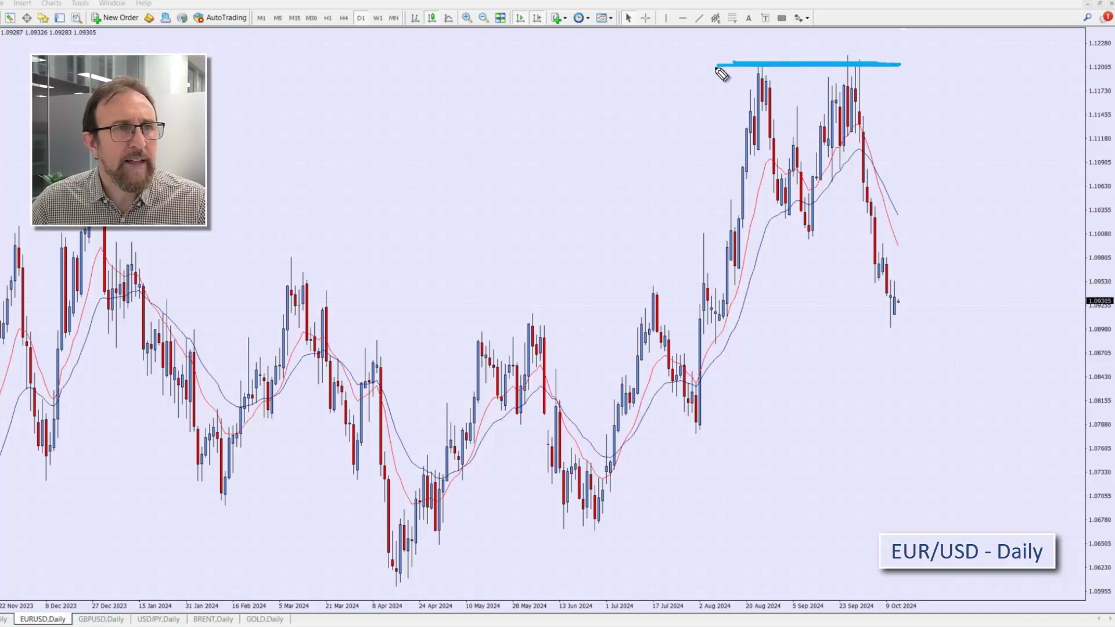
mouse_move(731, 211)
mouse_down()
mouse_move(760, 76)
mouse_move(787, 138)
mouse_move(846, 145)
mouse_move(862, 81)
mouse_move(889, 236)
mouse_up()
mouse_move(898, 273)
mouse_down()
mouse_move(900, 313)
mouse_move(925, 254)
mouse_up()
key(Escape)
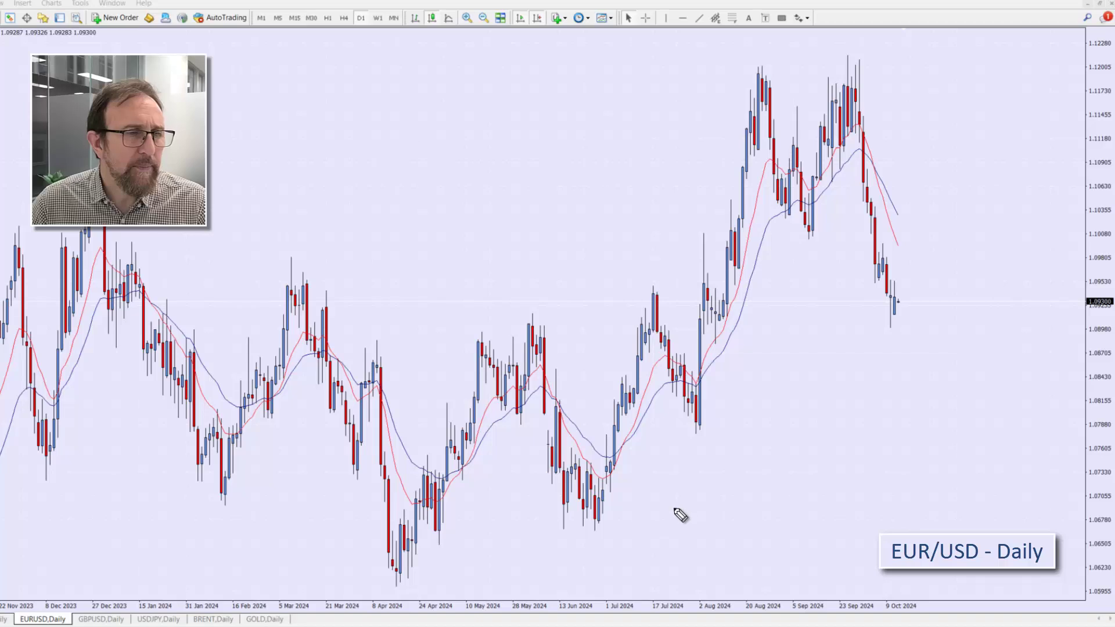
Step: Sketch a rising trendline, a circle near 1.0929 and two arrows, then clear them and zoom in
mouse_move(561, 533)
mouse_down()
mouse_move(766, 436)
mouse_move(845, 346)
mouse_move(944, 288)
mouse_up()
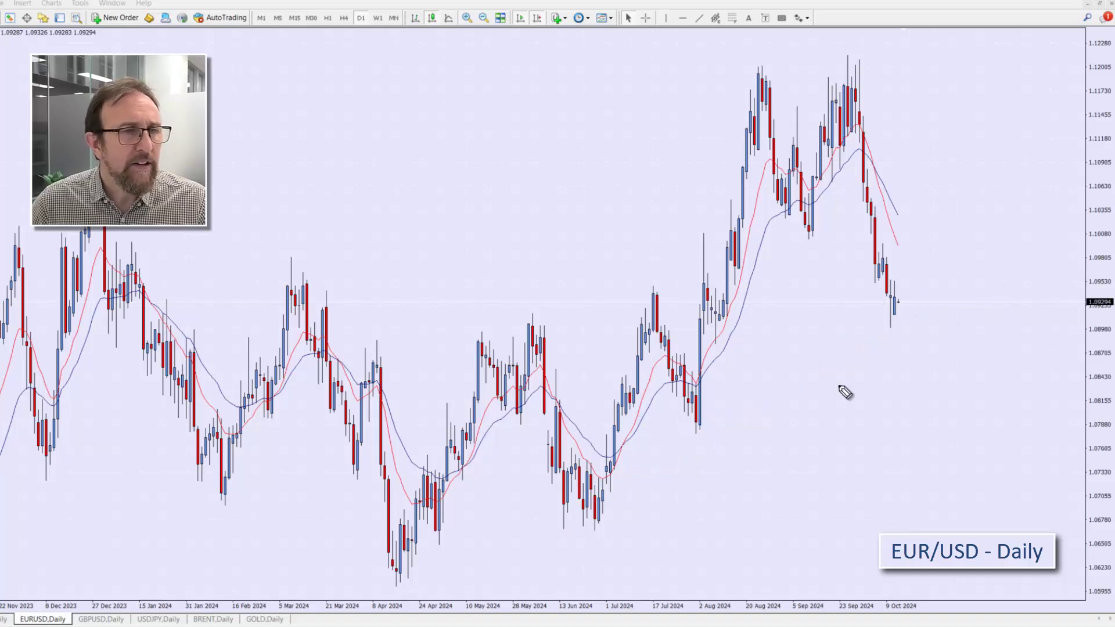
mouse_move(898, 278)
mouse_down()
mouse_move(866, 324)
mouse_move(921, 302)
mouse_move(854, 295)
mouse_up()
mouse_move(721, 562)
mouse_down()
mouse_move(926, 391)
mouse_move(916, 393)
mouse_move(924, 408)
mouse_up()
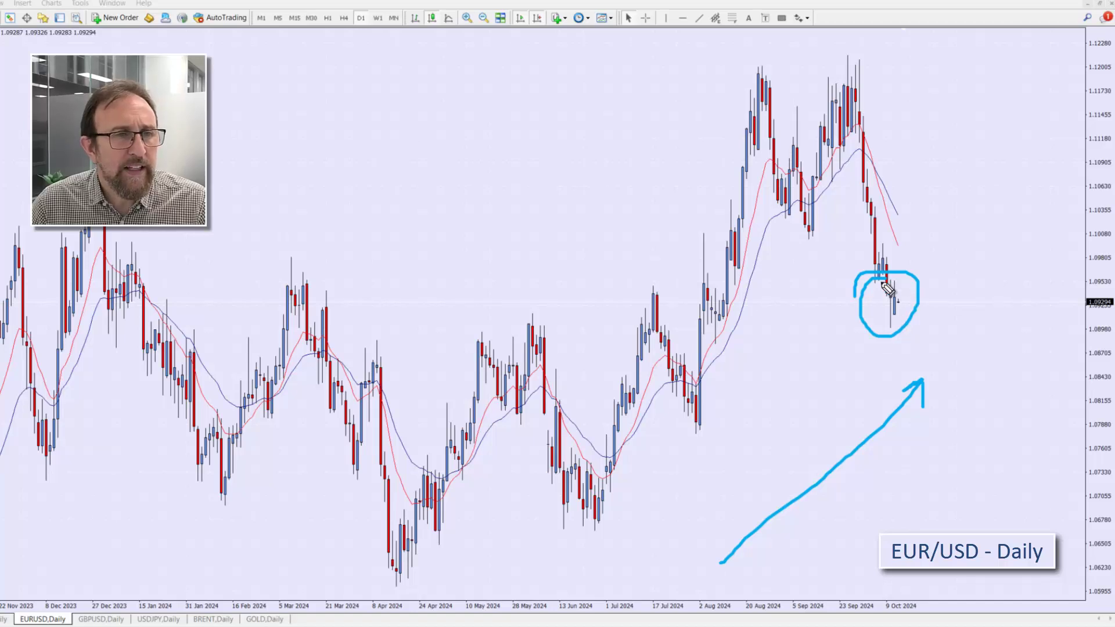
mouse_move(915, 277)
mouse_down()
mouse_move(988, 159)
mouse_move(976, 154)
mouse_move(1002, 184)
mouse_up()
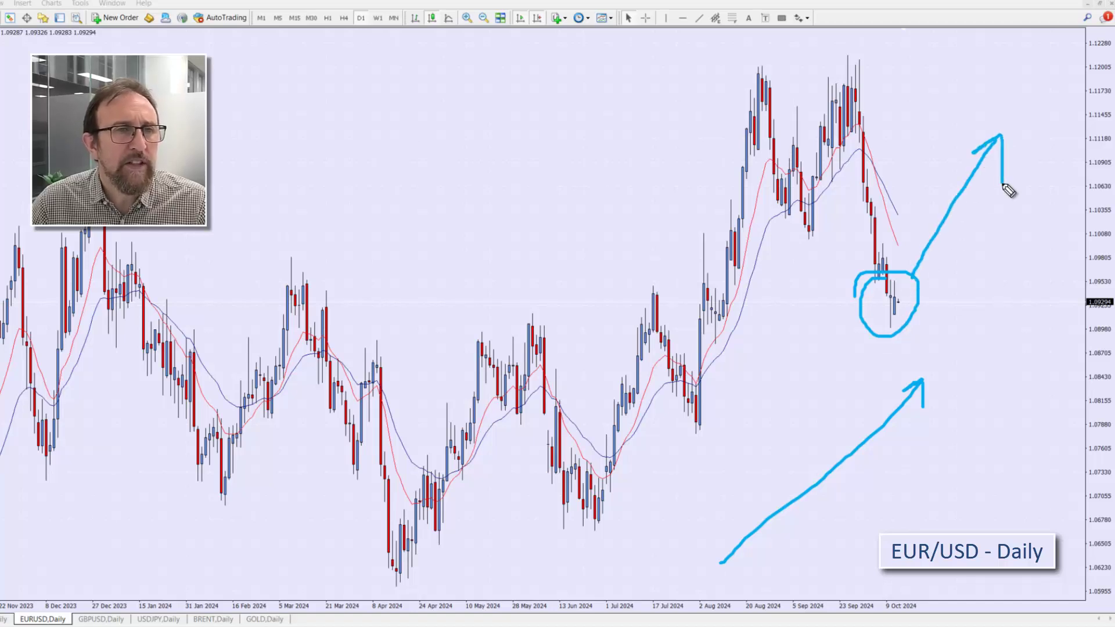
key(Escape)
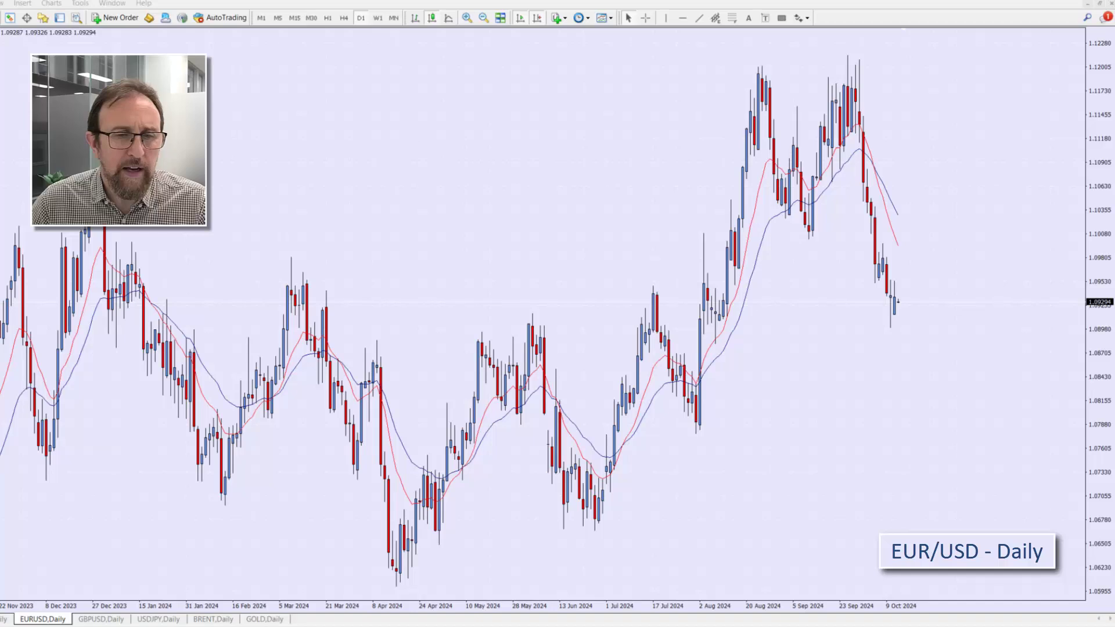
click(467, 18)
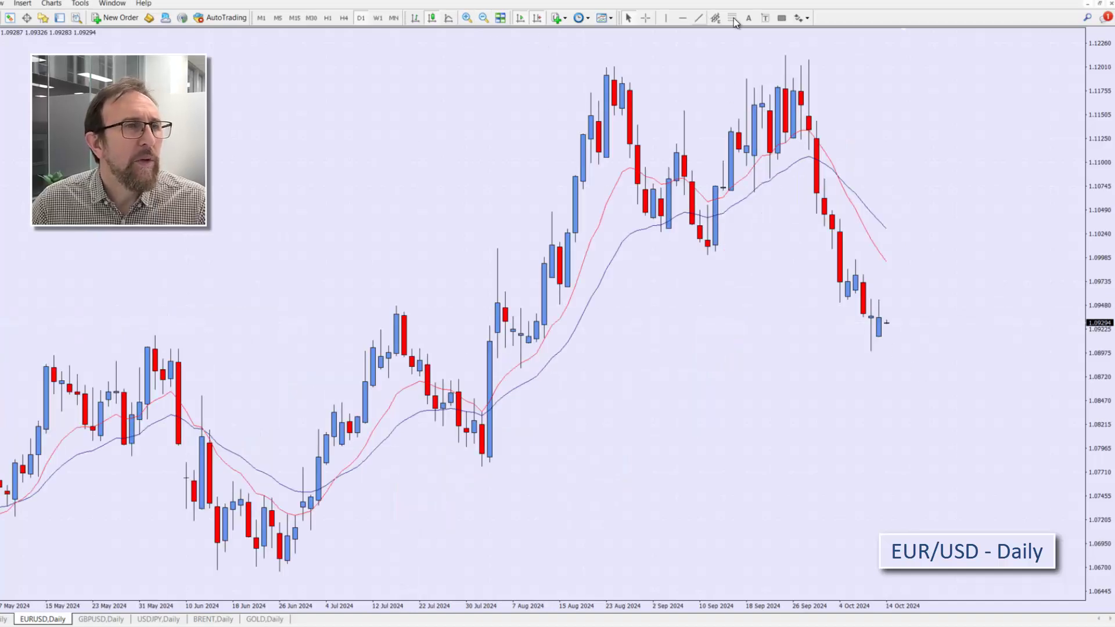
Step: Box the latest October EUR/USD candle in yellow, then sketch and erase pen marks at its high and low
click(782, 18)
drag(869, 295, 883, 369)
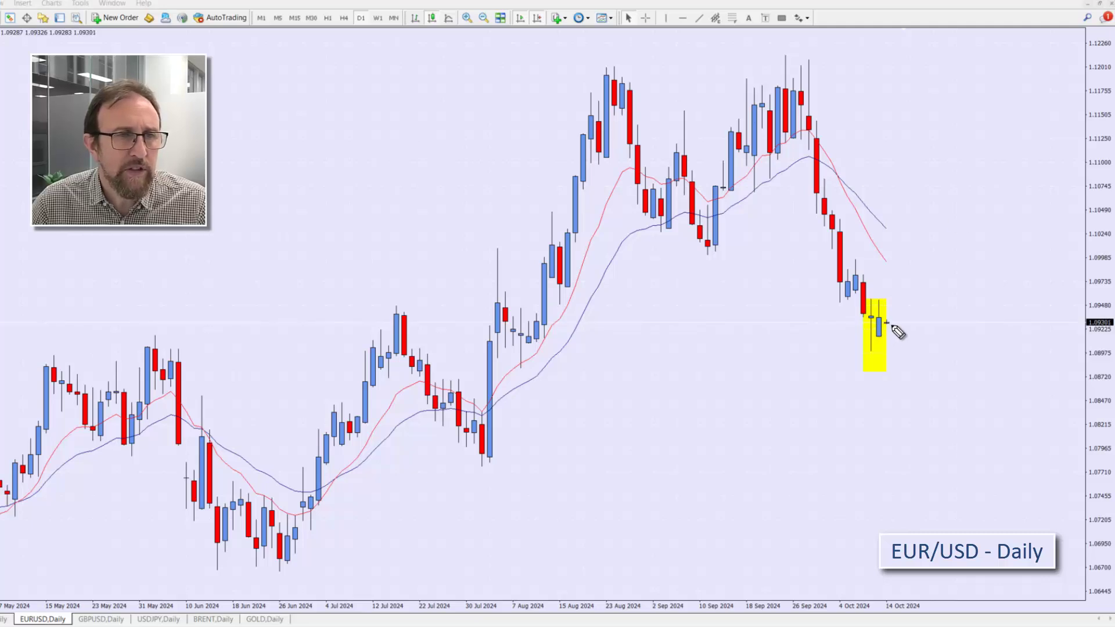
mouse_move(879, 302)
mouse_down()
mouse_move(893, 301)
mouse_move(881, 302)
mouse_move(985, 161)
mouse_move(972, 165)
mouse_move(1004, 192)
mouse_up()
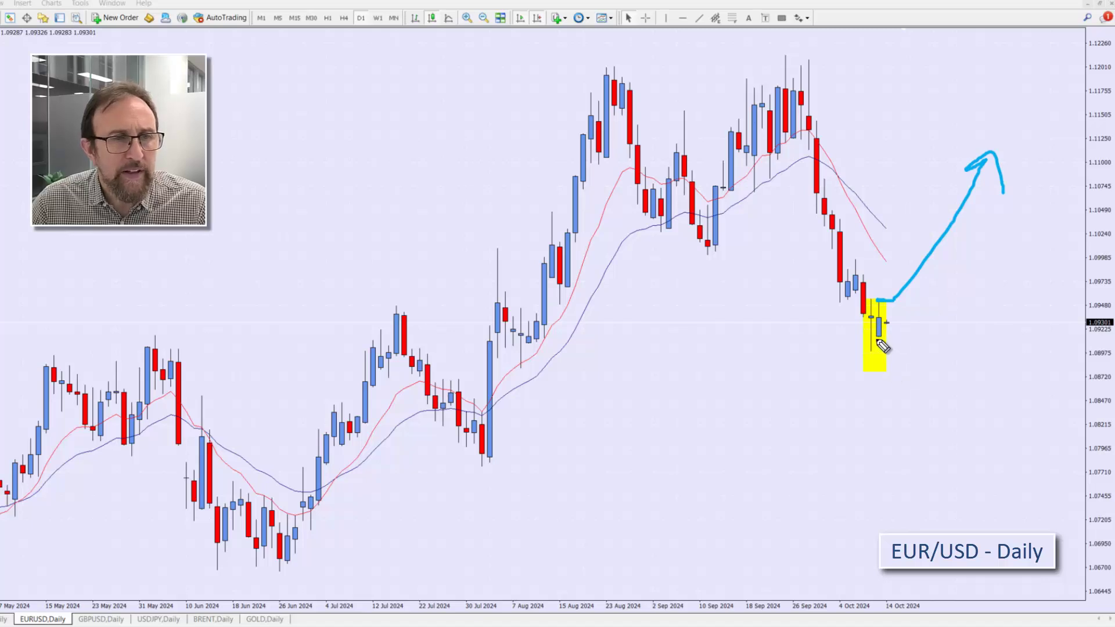
mouse_move(876, 339)
mouse_down()
mouse_move(926, 361)
mouse_move(908, 372)
mouse_up()
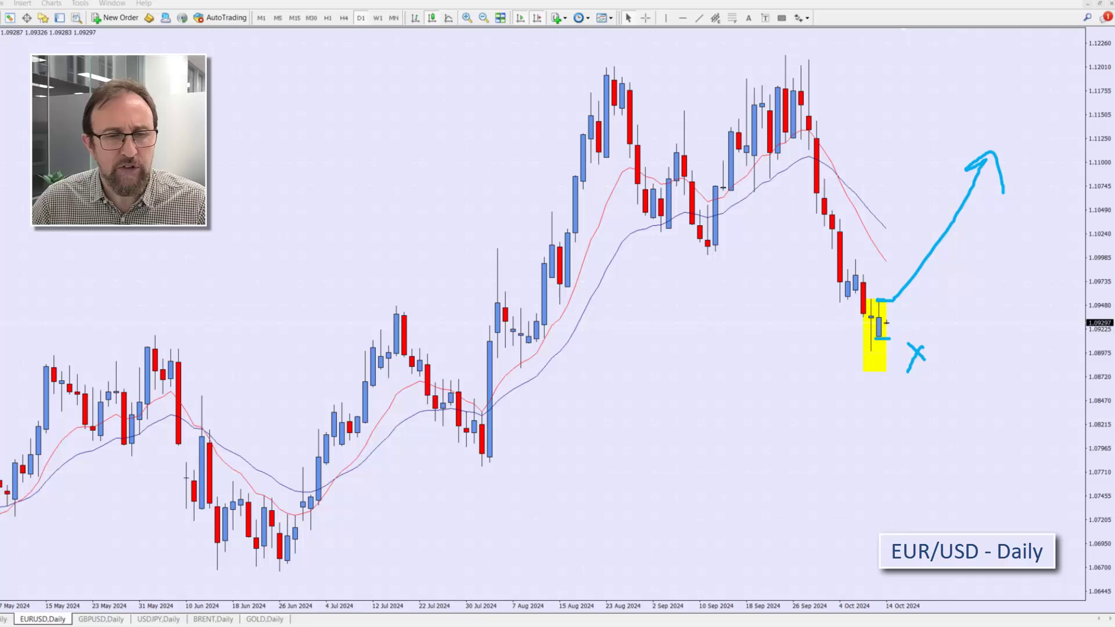
key(Escape)
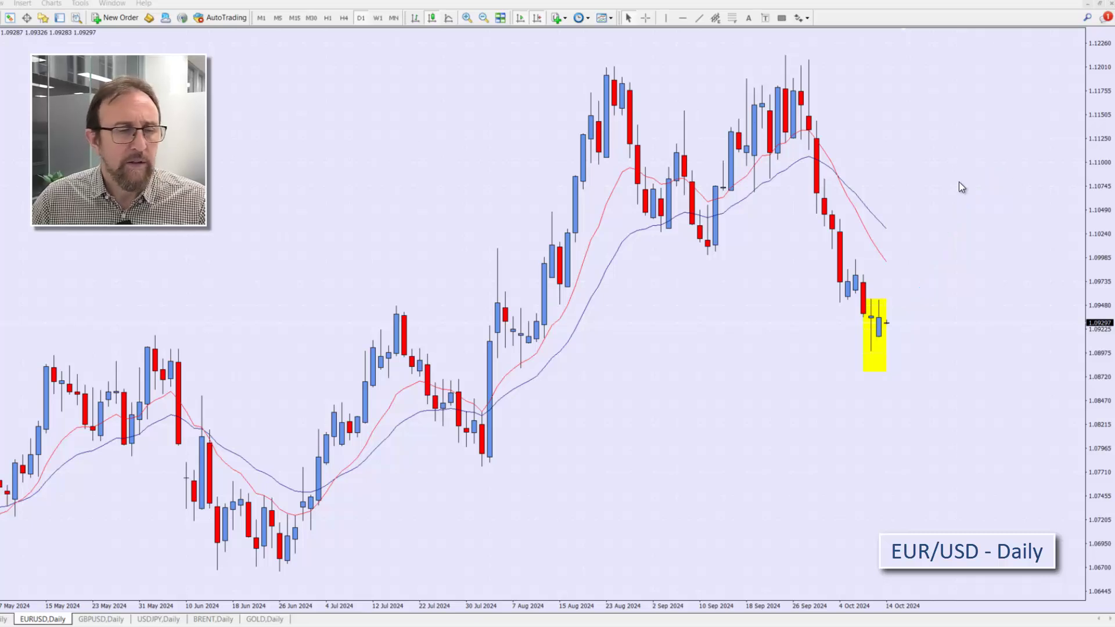
Step: Open the GBP/USD daily chart and pen a line across the recent lows near 1.3043
click(108, 620)
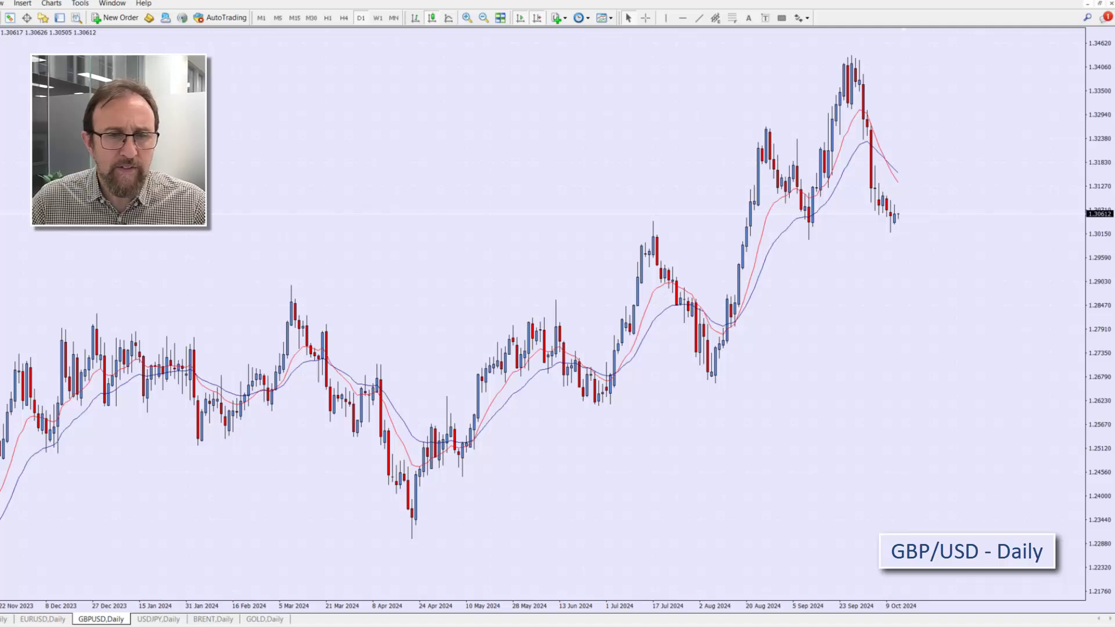
mouse_move(810, 223)
mouse_down()
mouse_move(911, 224)
mouse_move(812, 228)
mouse_up()
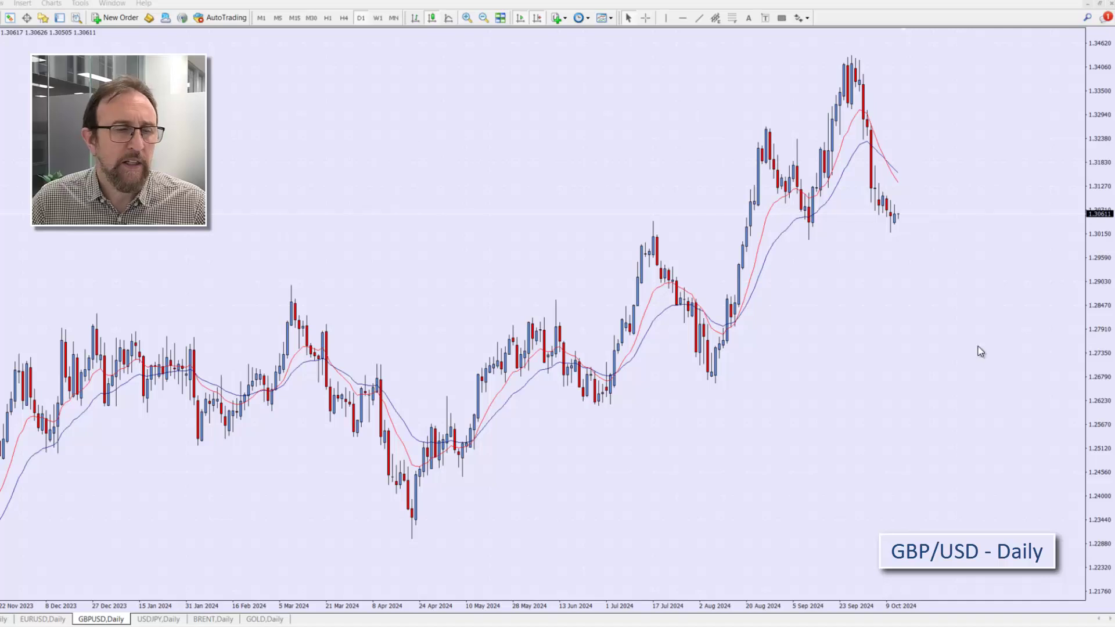
Step: Switch to USD/JPY daily, zoom out to show 2023, and check prices with the crosshair
click(155, 619)
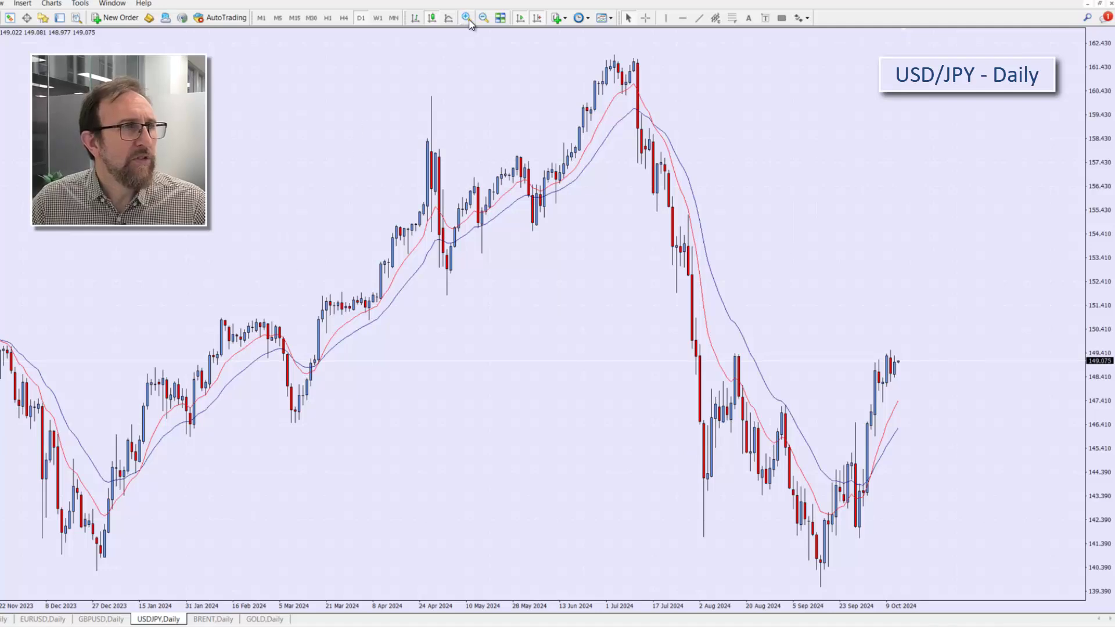
click(487, 19)
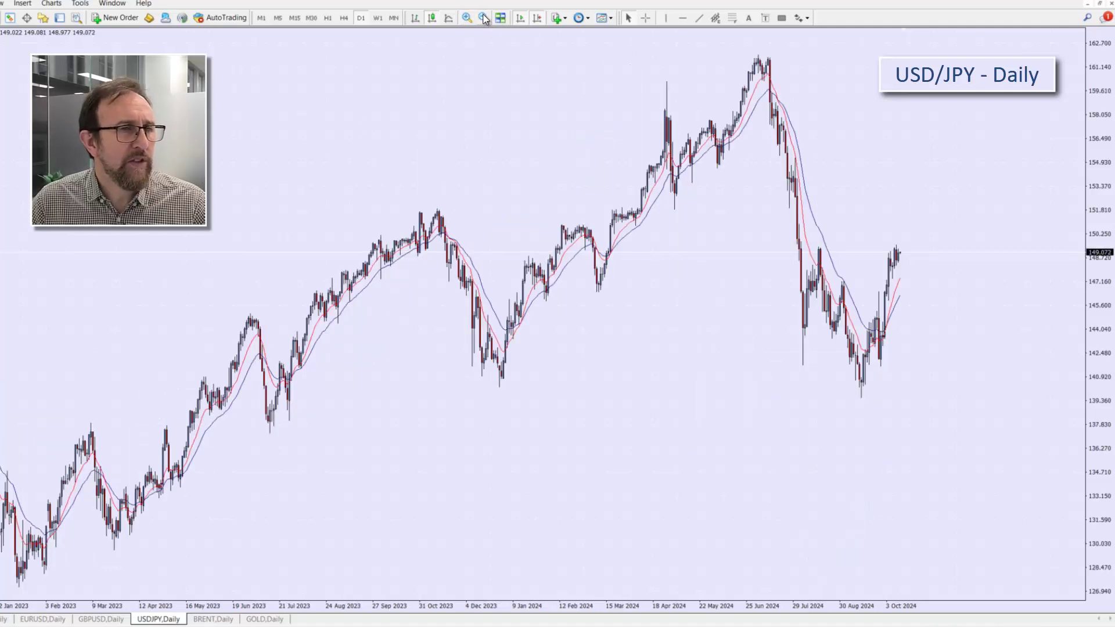
middle_click(719, 382)
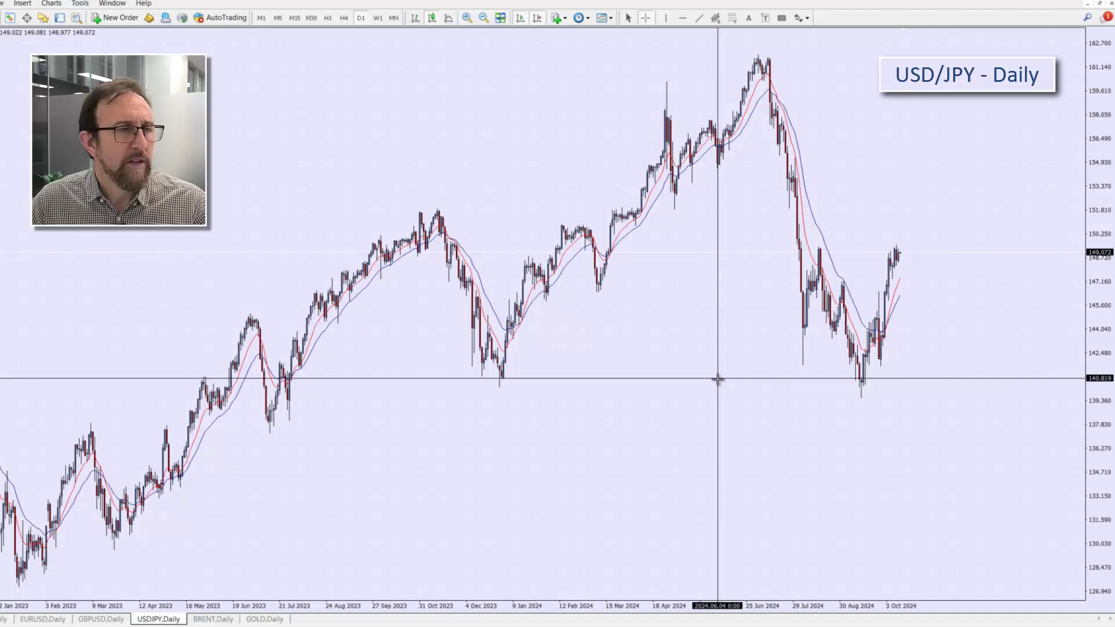
middle_click(719, 382)
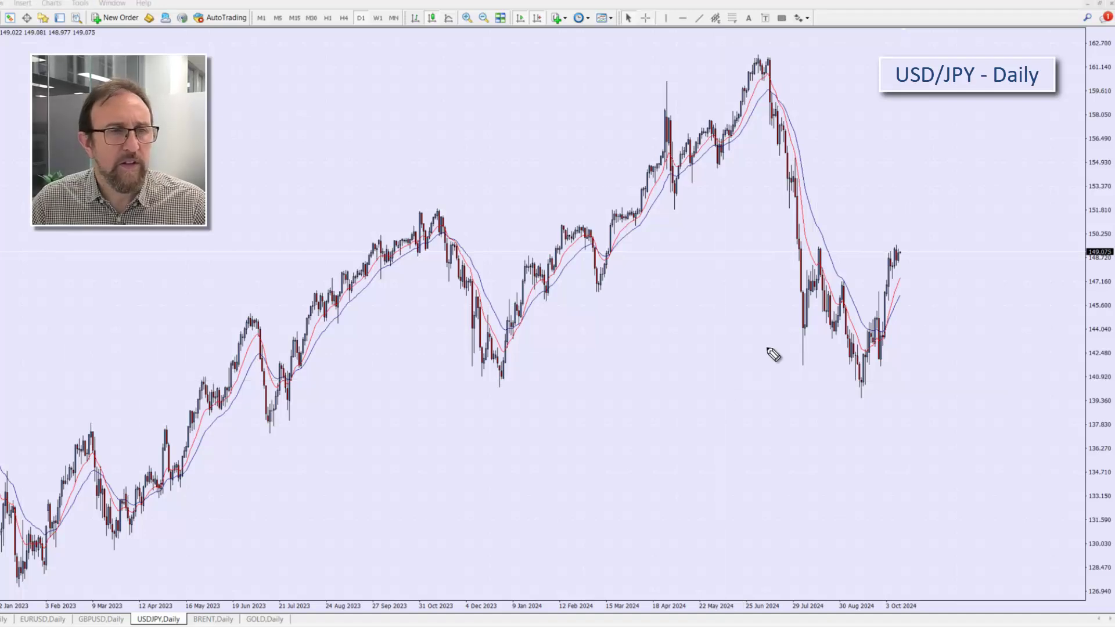
Step: Pen a support line at the December 2023 low, a rising arrow off the recent low, and a June 2024 high line
drag(484, 380, 925, 380)
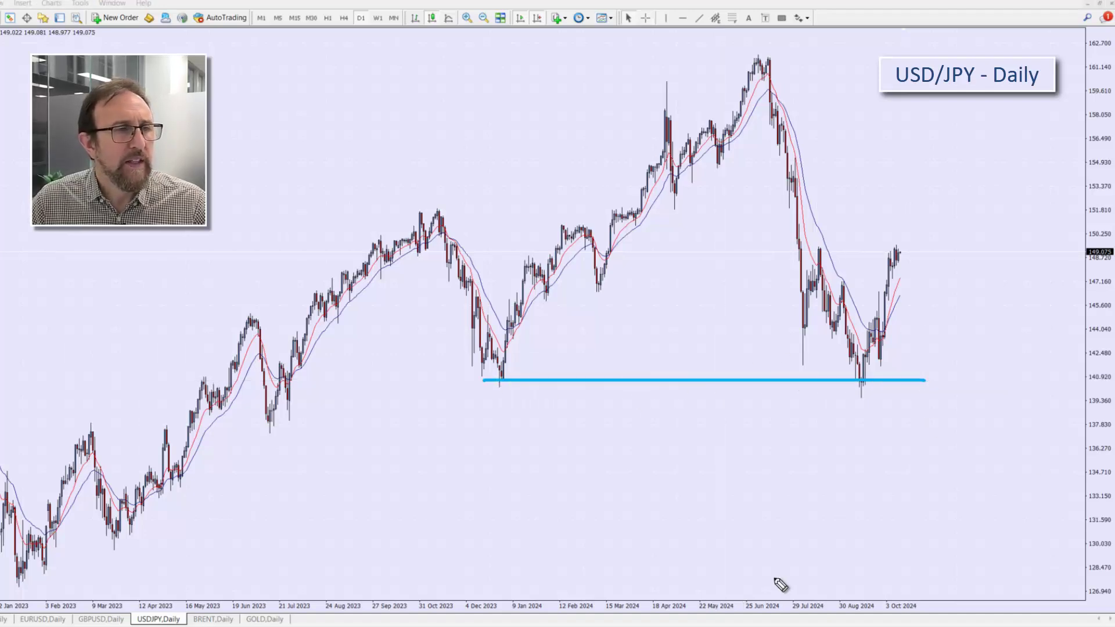
mouse_move(854, 385)
mouse_down()
mouse_move(852, 400)
mouse_move(920, 270)
mouse_move(946, 247)
mouse_move(948, 285)
mouse_up()
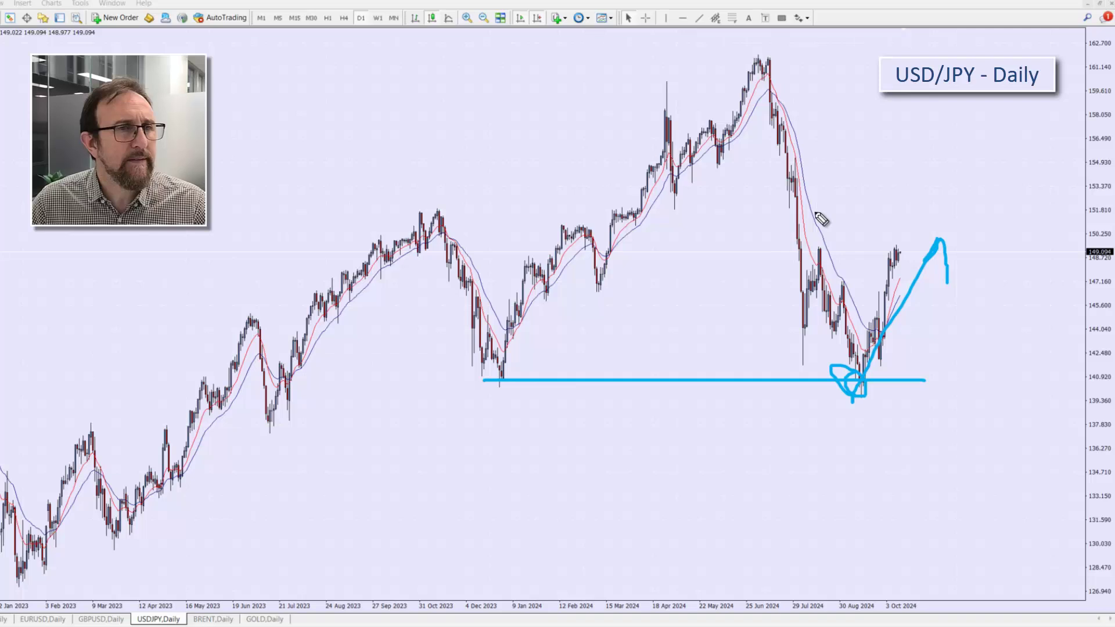
drag(512, 69, 858, 25)
drag(526, 65, 878, 66)
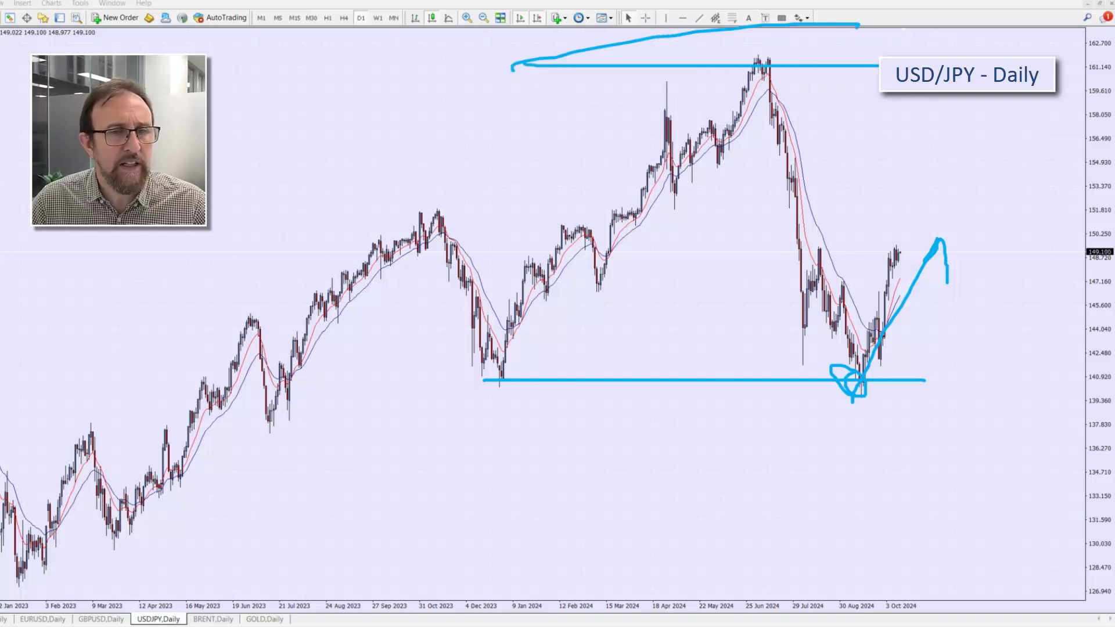
Step: Clear the earlier sketches and set the USD/JPY view to about one year of candles
key(Escape)
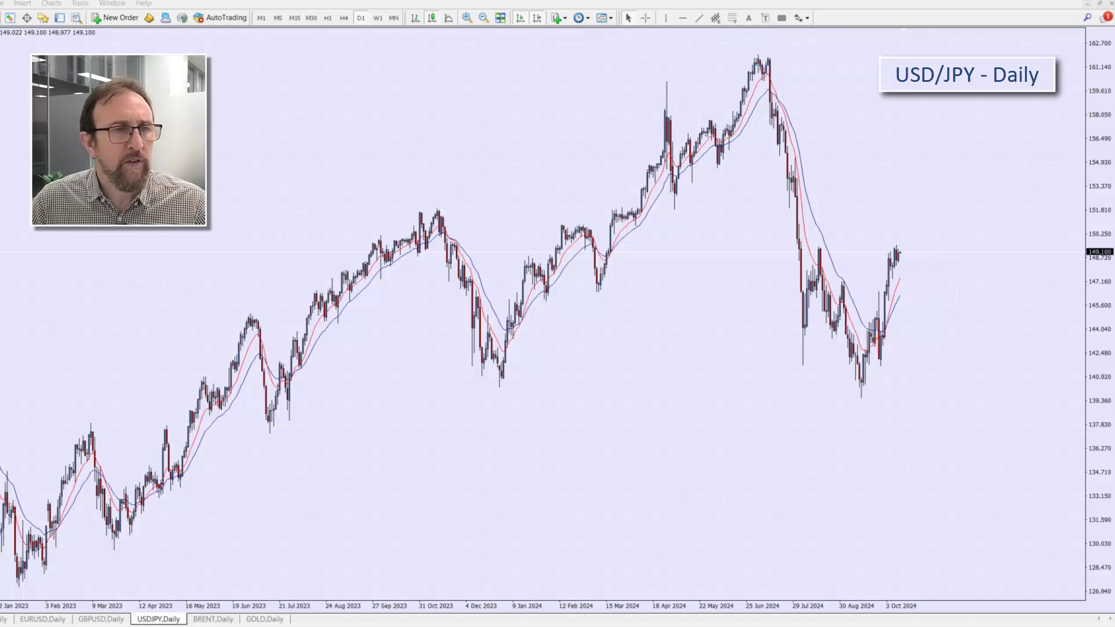
click(467, 17)
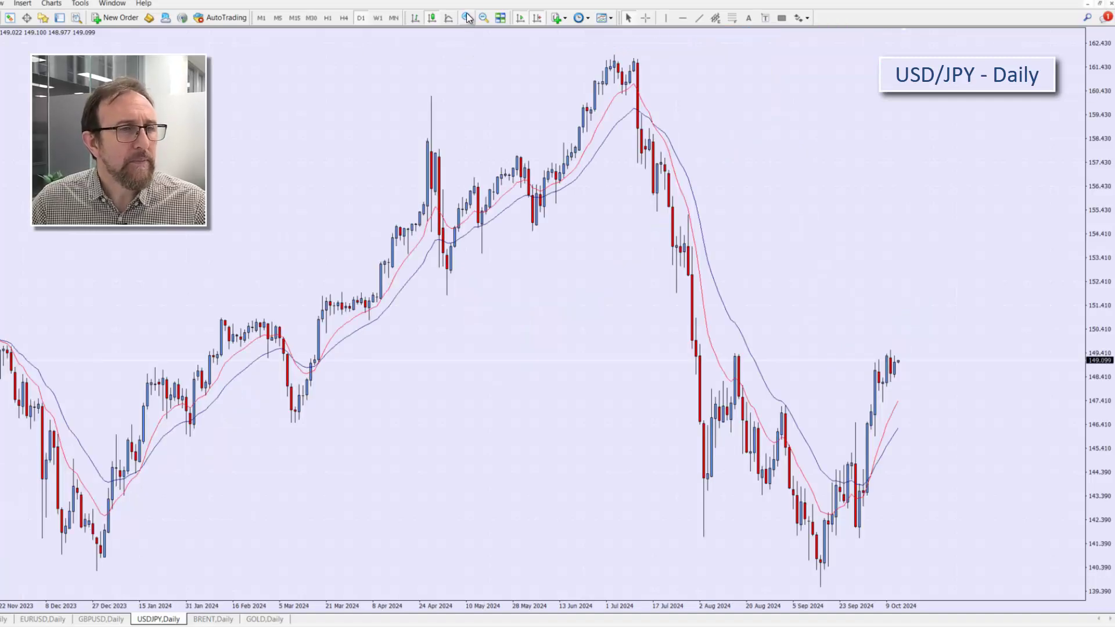
click(467, 18)
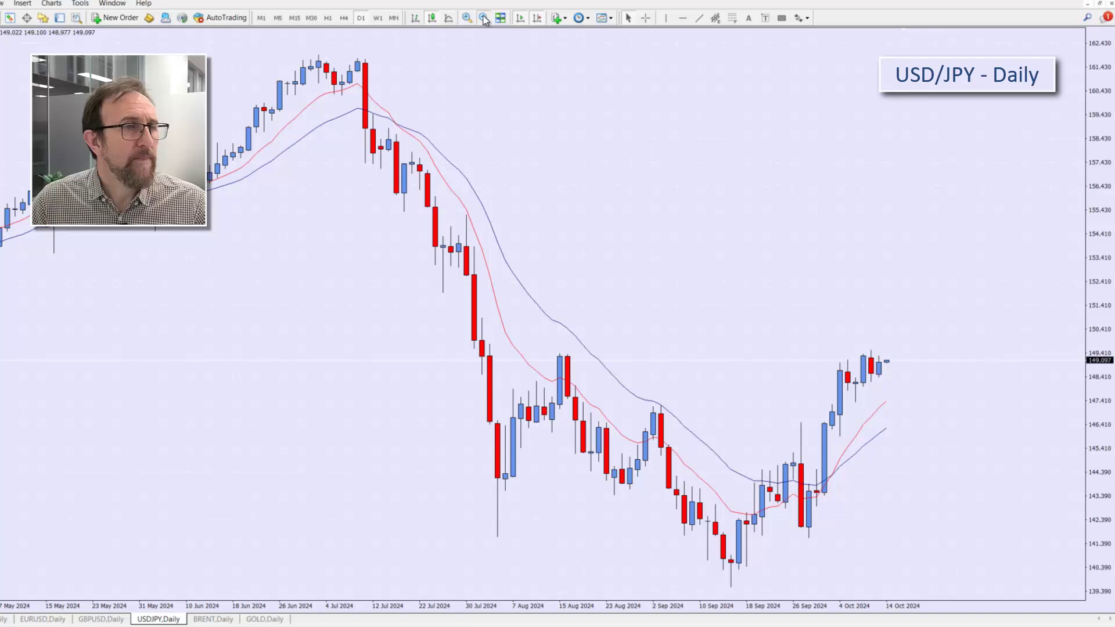
click(483, 17)
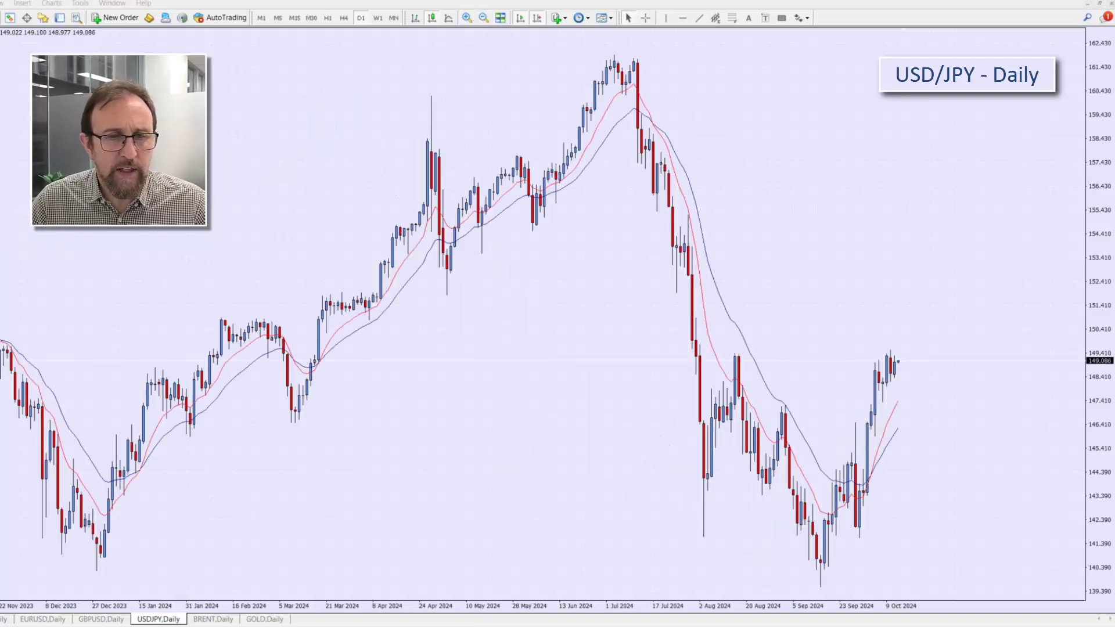
Step: Sketch an arc, the July decline, a down arrow and September and December support lines, then wipe them
mouse_move(874, 372)
mouse_down()
mouse_move(898, 362)
mouse_move(944, 399)
mouse_move(979, 457)
mouse_move(980, 433)
mouse_up()
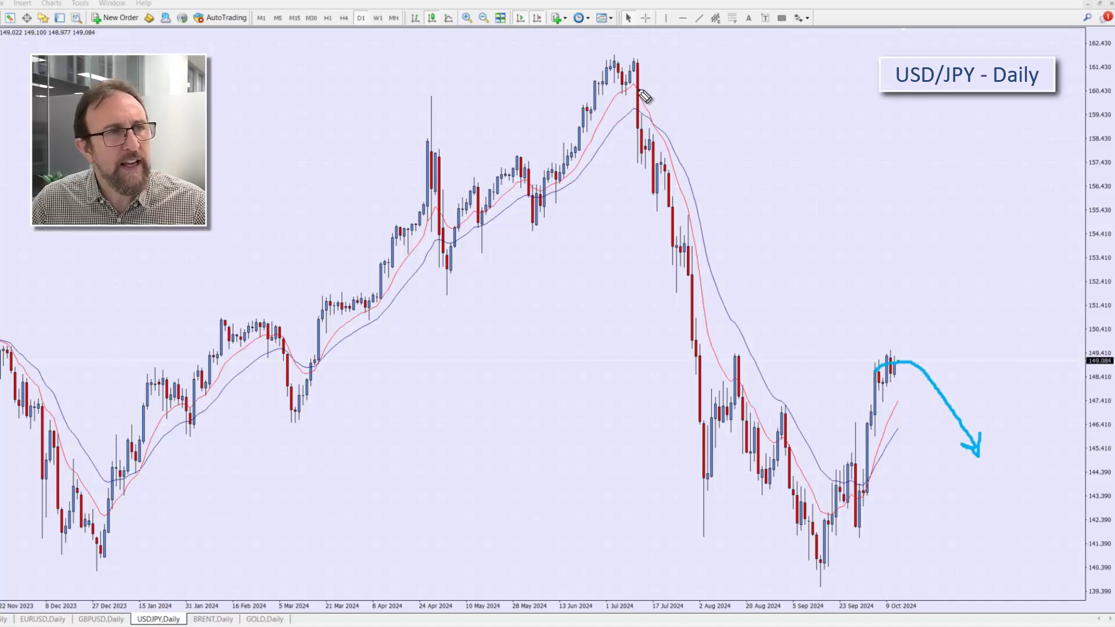
mouse_move(629, 73)
mouse_down()
mouse_move(741, 359)
mouse_move(869, 531)
mouse_move(893, 377)
mouse_up()
drag(1002, 471, 1055, 542)
mouse_move(712, 578)
mouse_down()
mouse_move(1091, 569)
mouse_move(1034, 588)
mouse_move(1020, 543)
mouse_move(1036, 598)
mouse_up()
drag(65, 563, 167, 562)
drag(61, 558, 158, 558)
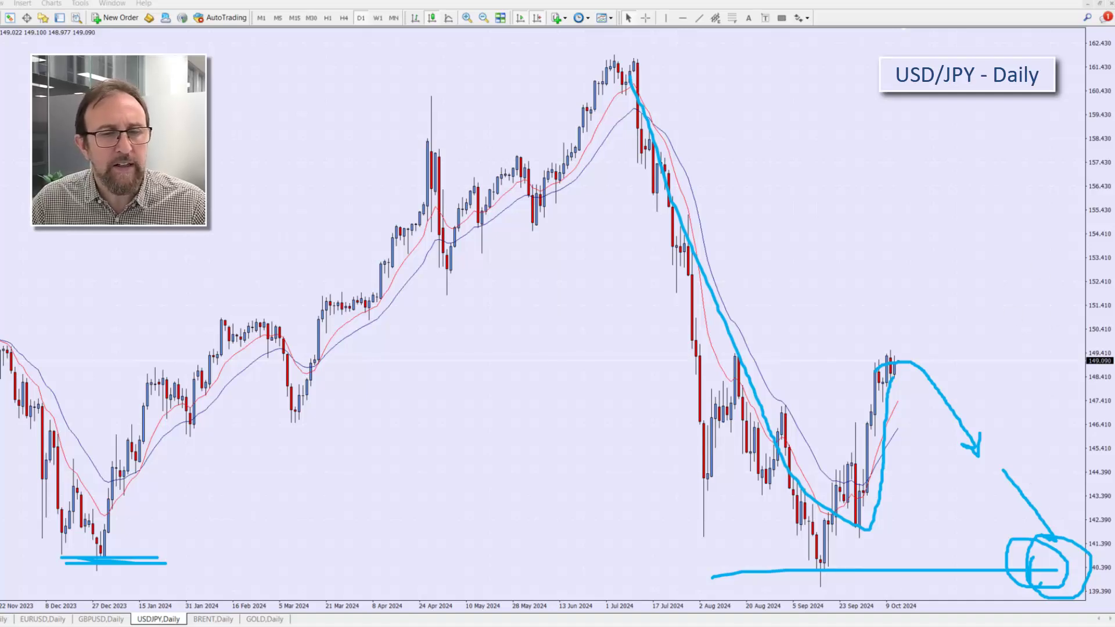
key(Escape)
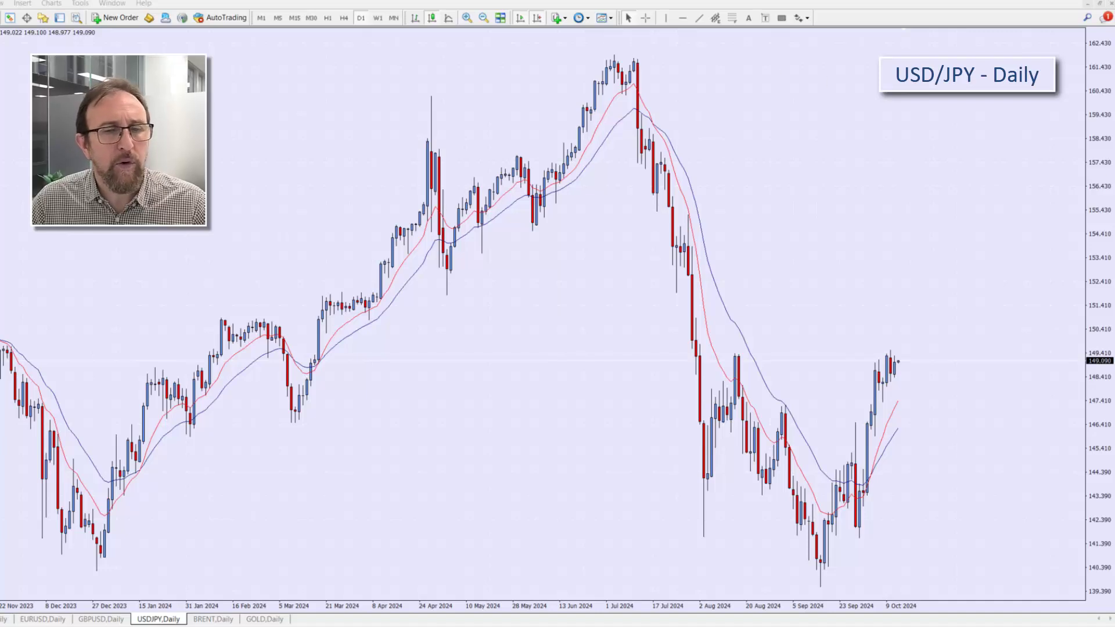
Step: Box the last few USD/JPY candles near 149.4 in yellow, zoom in, and tighten the box
click(783, 18)
drag(883, 350, 905, 390)
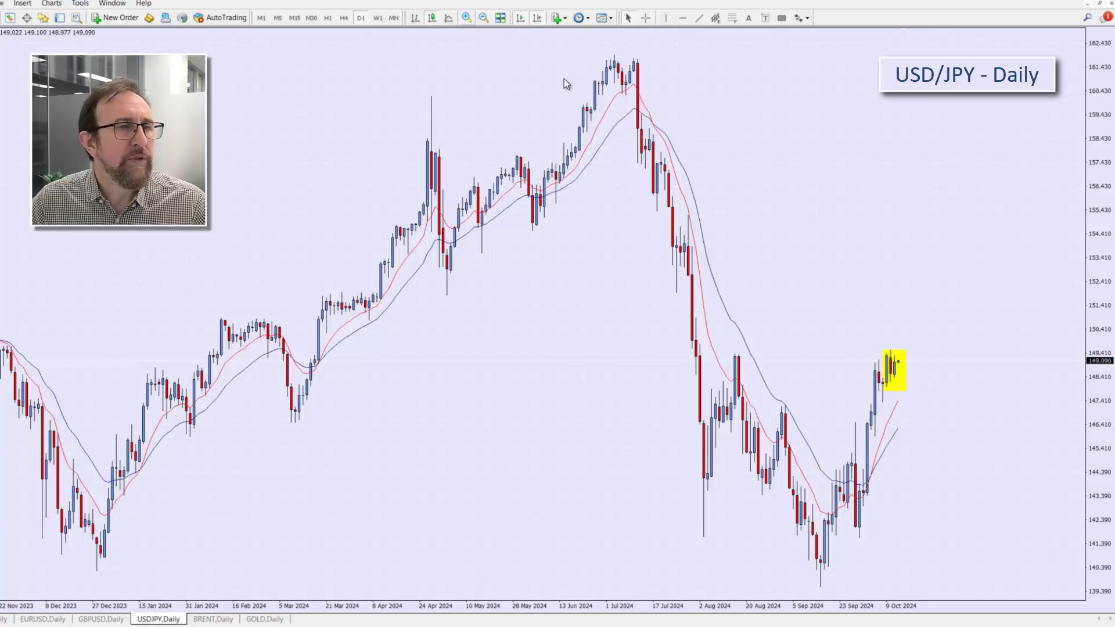
key(plus)
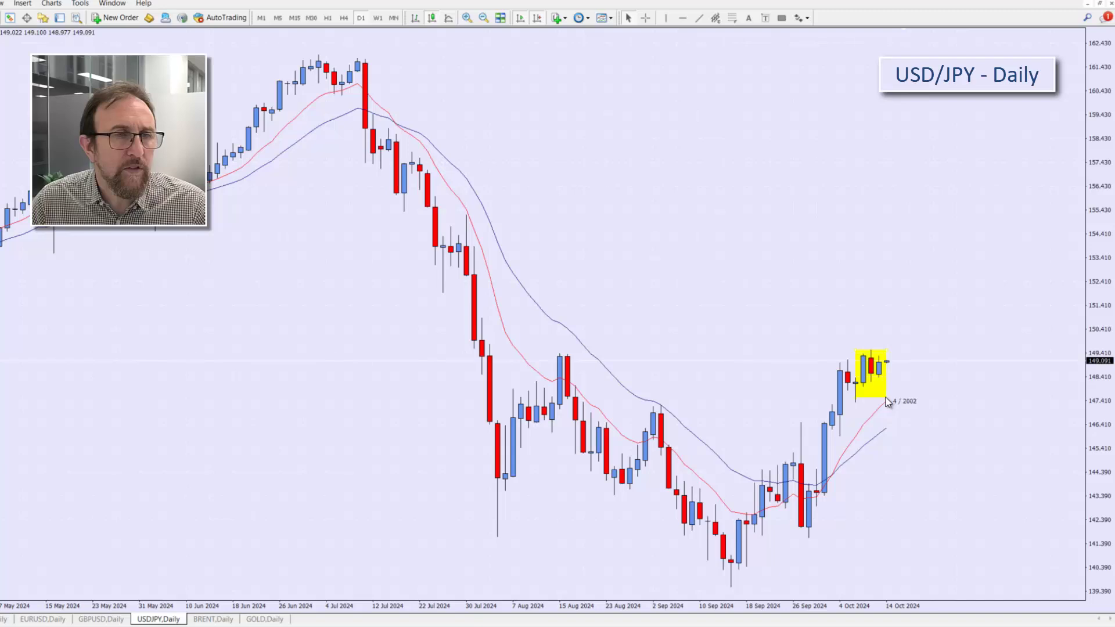
mouse_move(855, 350)
mouse_down()
mouse_move(863, 357)
mouse_move(863, 336)
mouse_up()
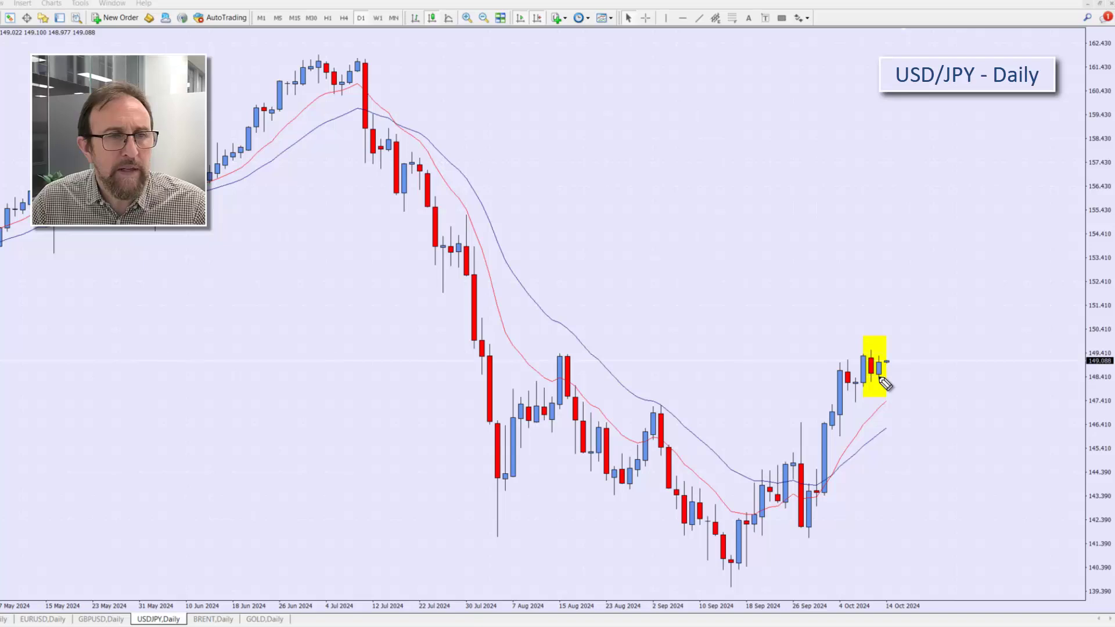
Step: Sketch a short line and a mark at the box top, then erase the pen sketches
mouse_move(877, 377)
mouse_down()
mouse_move(907, 378)
mouse_move(970, 474)
mouse_move(974, 448)
mouse_up()
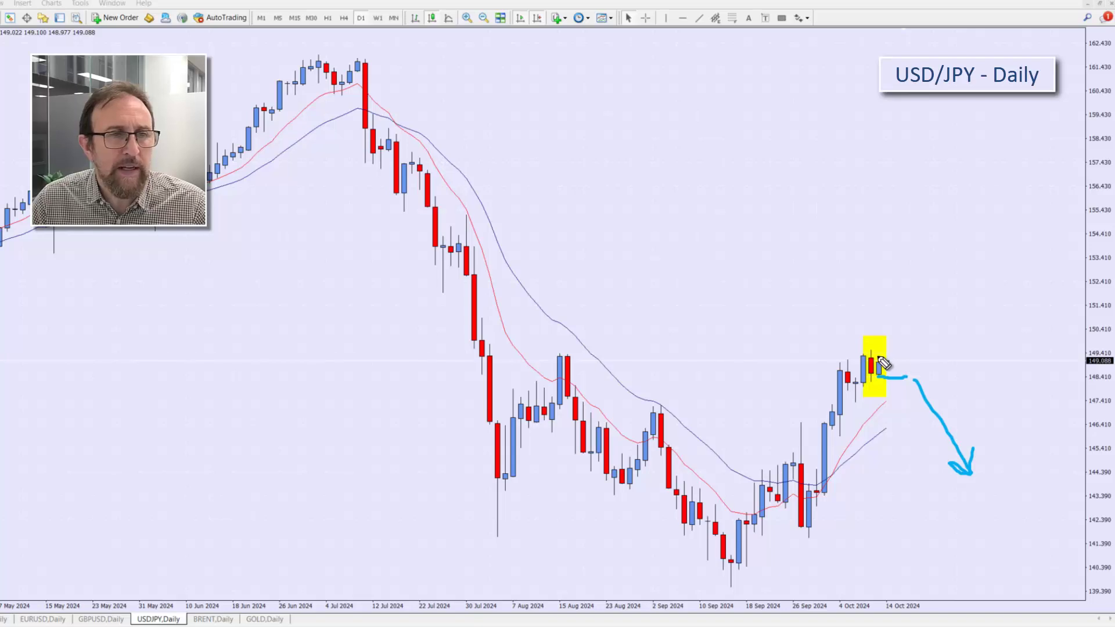
mouse_move(878, 358)
mouse_down()
mouse_move(940, 369)
mouse_move(921, 370)
mouse_up()
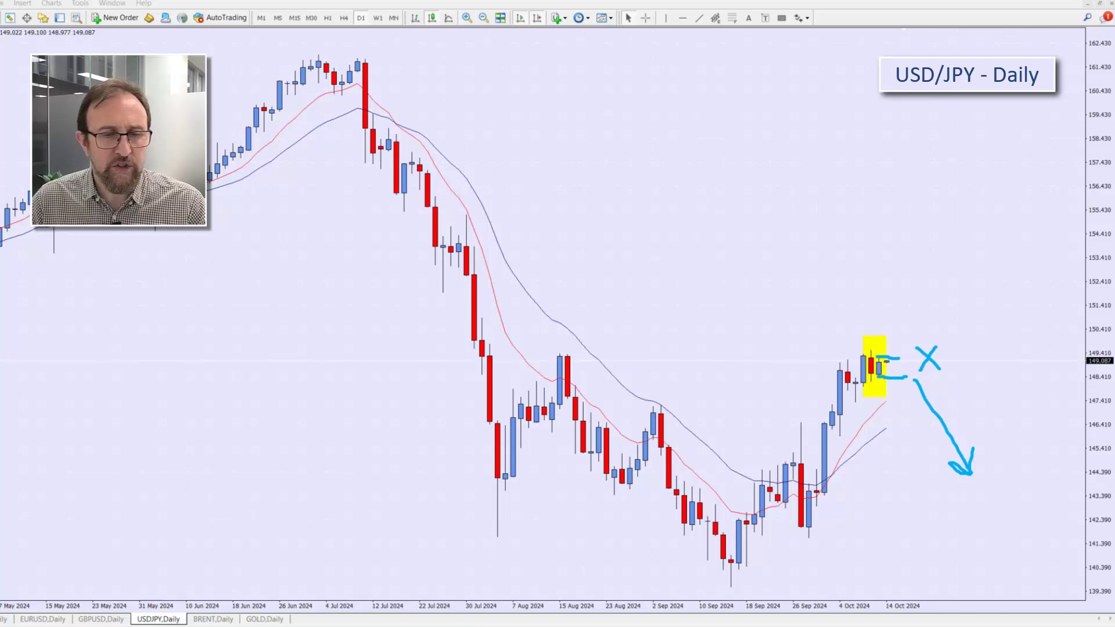
key(Escape)
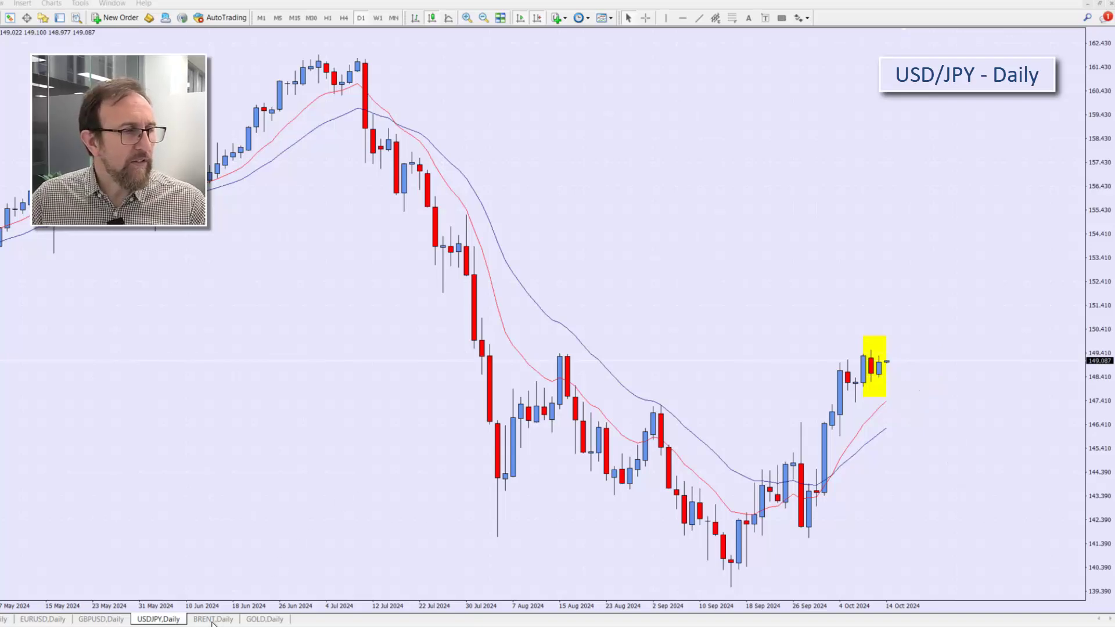
Step: Switch to BRENT daily, zoom out to late 2022, then draw and delete a falling trend line
click(213, 620)
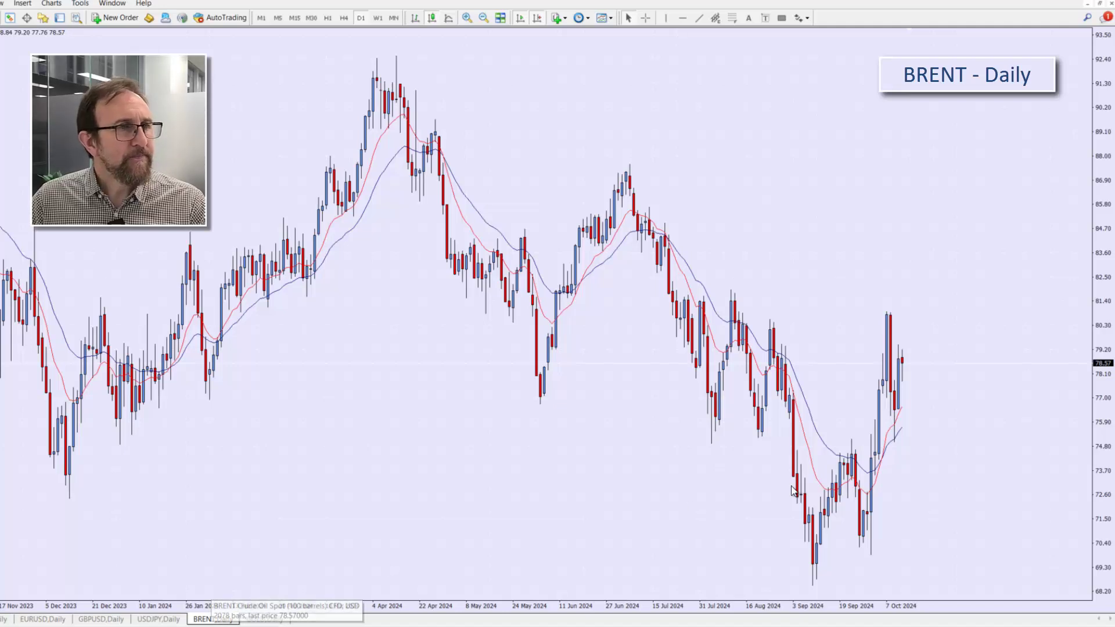
click(484, 18)
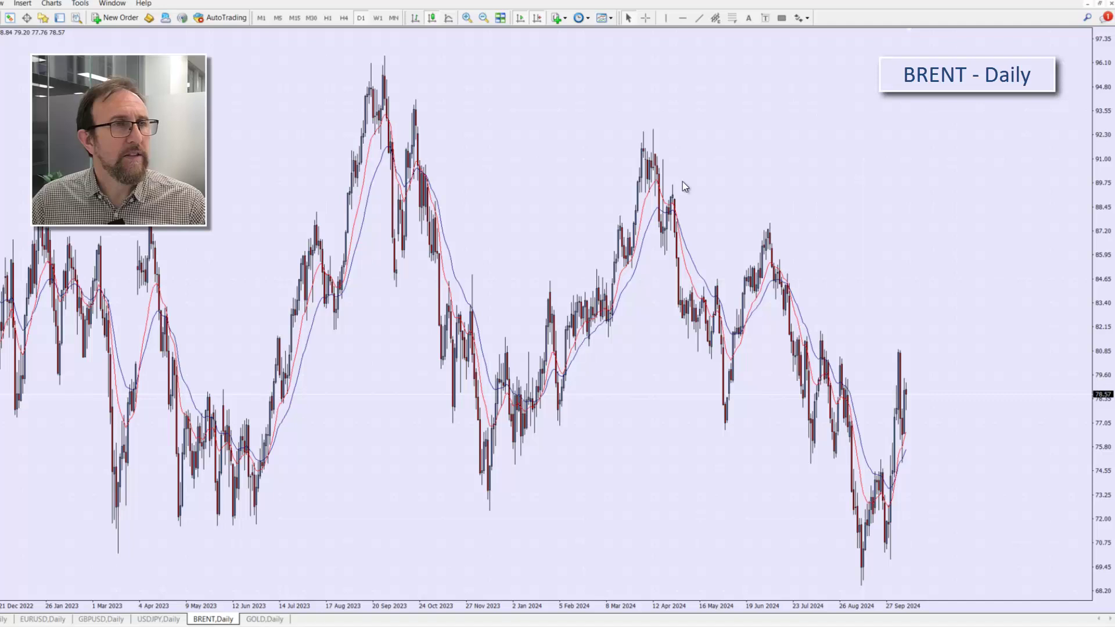
drag(639, 136, 932, 351)
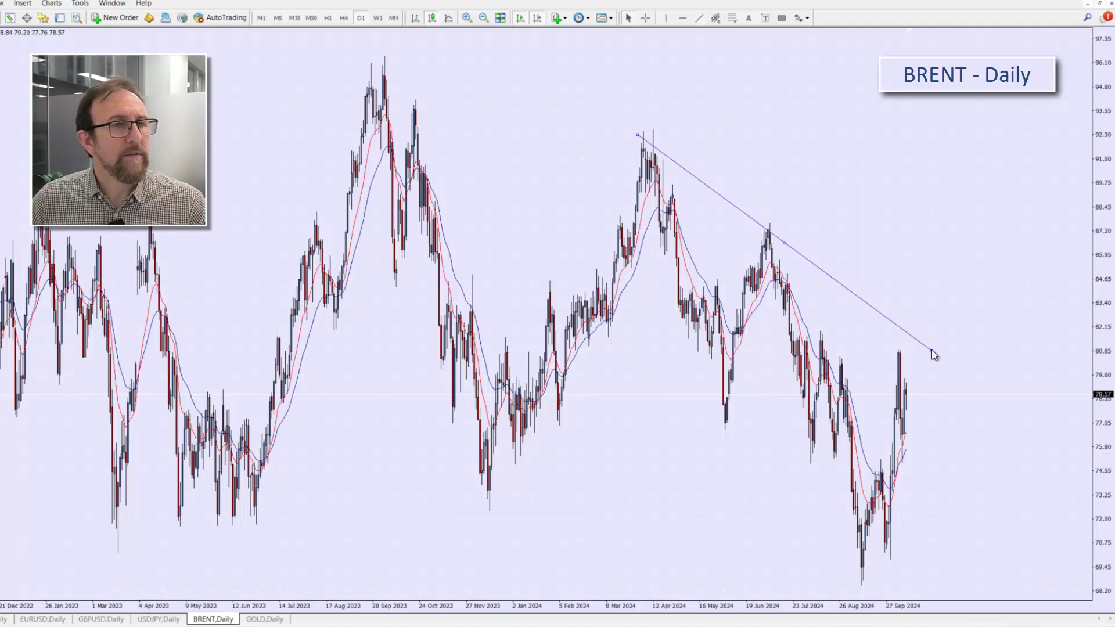
key(Delete)
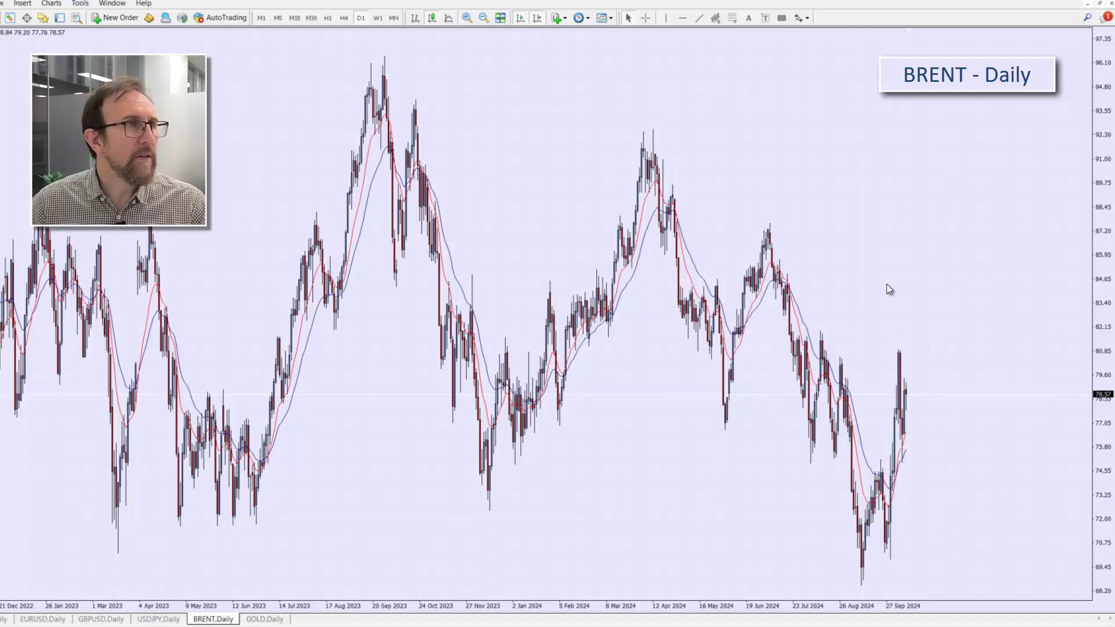
Step: Zoom the BRENT chart to show Nov 2023 through Oct 2024
click(466, 18)
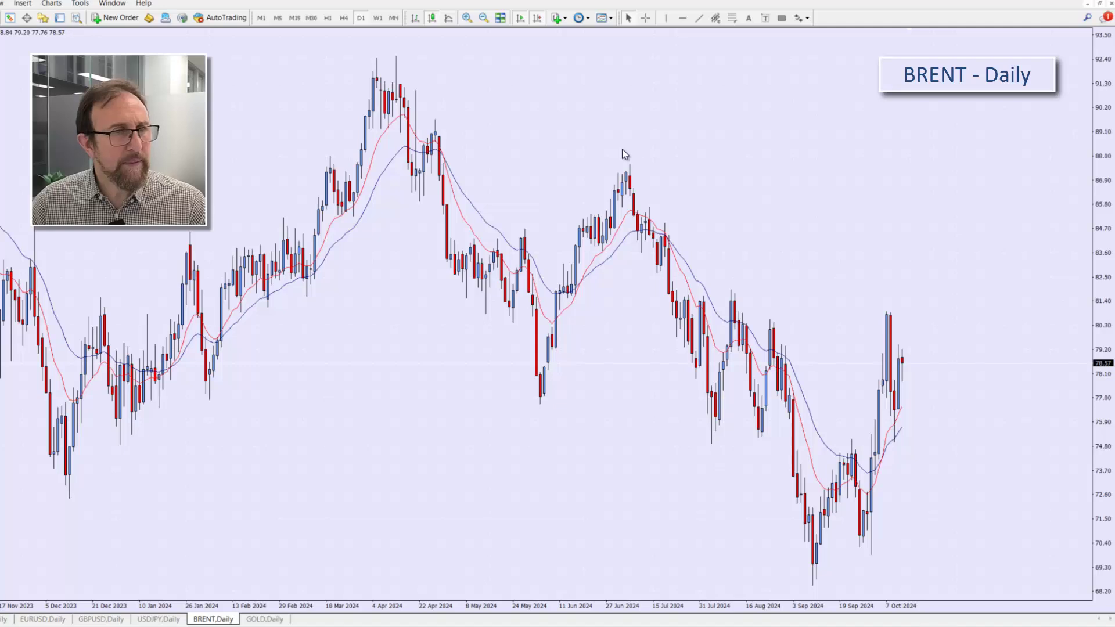
click(470, 19)
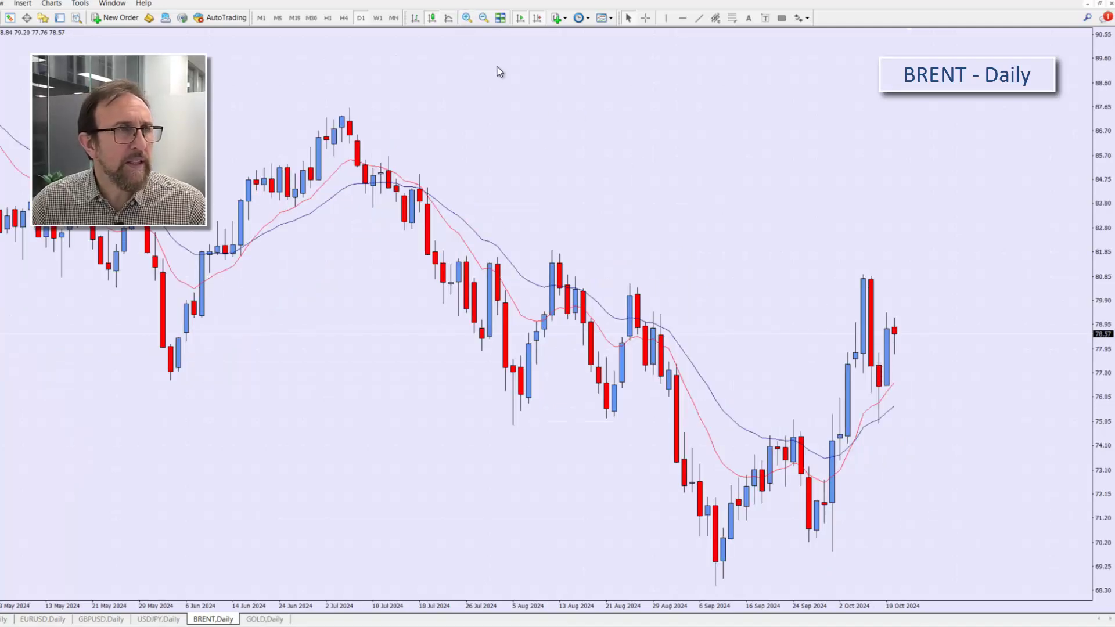
click(484, 19)
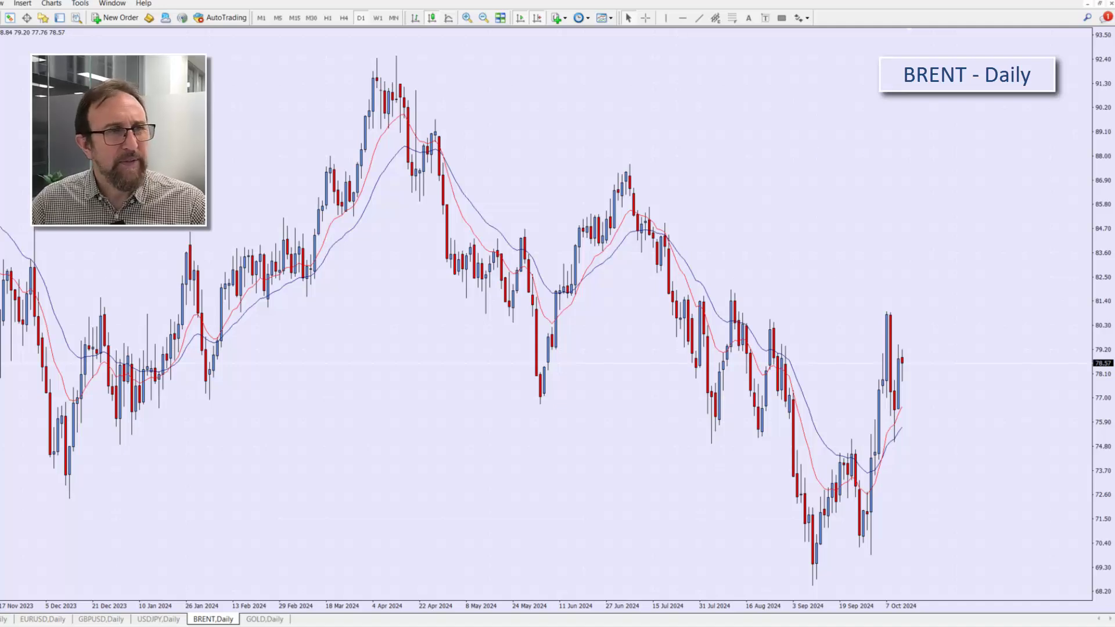
Step: Draw a falling BRENT trend line from the April high through the June peak, then sketch and erase a projection
click(699, 18)
drag(375, 57, 972, 320)
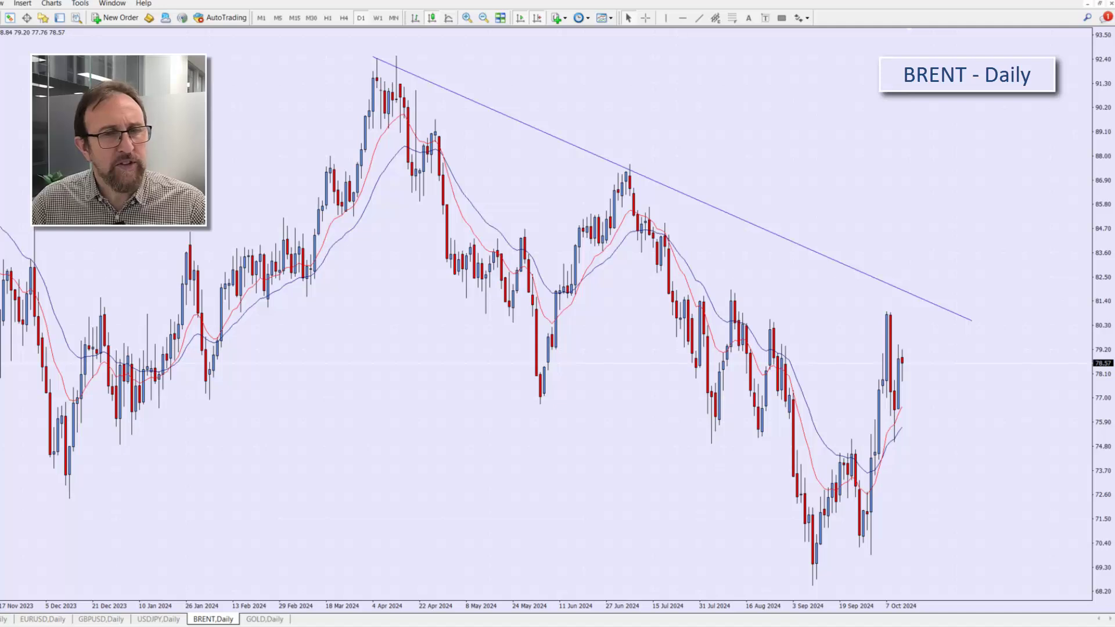
mouse_move(902, 364)
mouse_down()
mouse_move(925, 348)
mouse_move(937, 304)
mouse_move(952, 321)
mouse_move(945, 306)
mouse_move(1010, 444)
mouse_move(1017, 434)
mouse_move(1014, 450)
mouse_up()
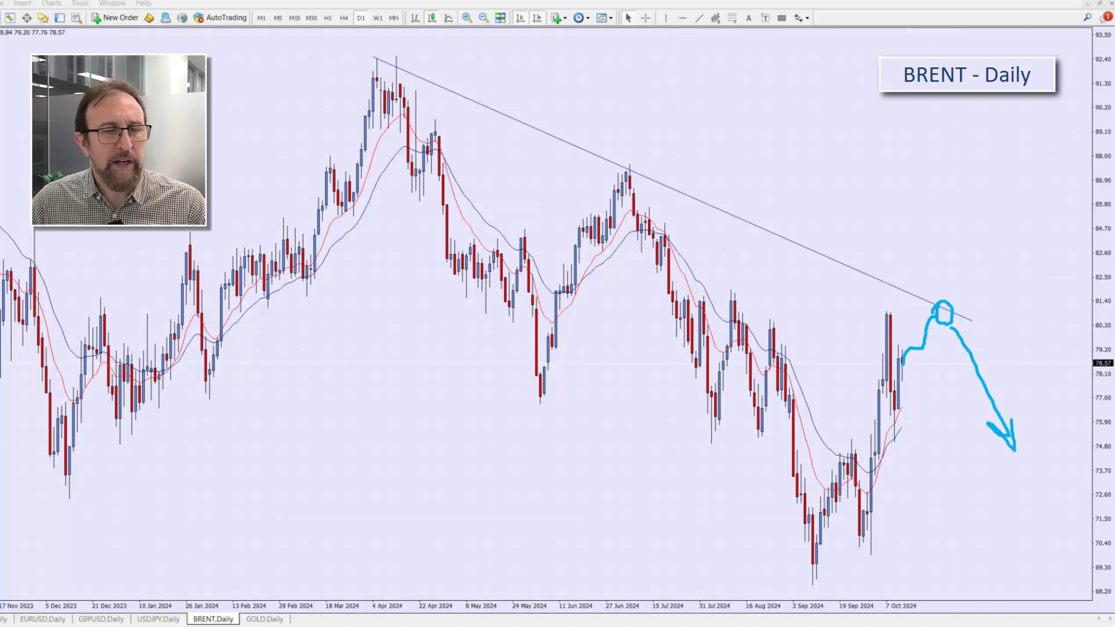
key(Escape)
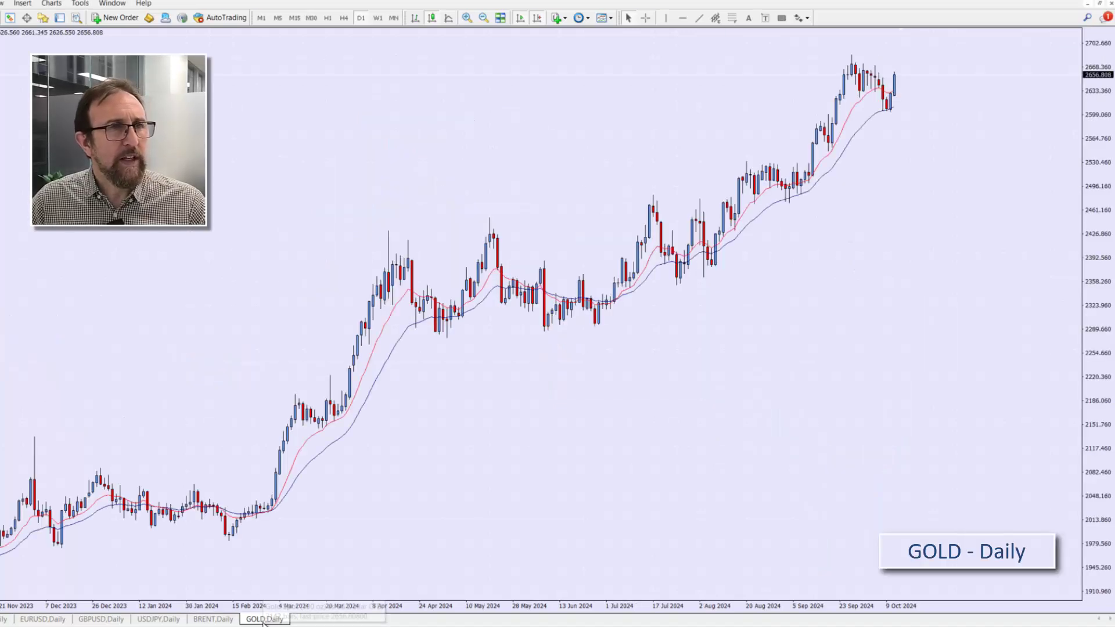
Step: Zoom GOLD out to 2021–2024 and back, read the peak with the crosshair, then zoom to May–Oct 2024
click(483, 18)
click(483, 18)
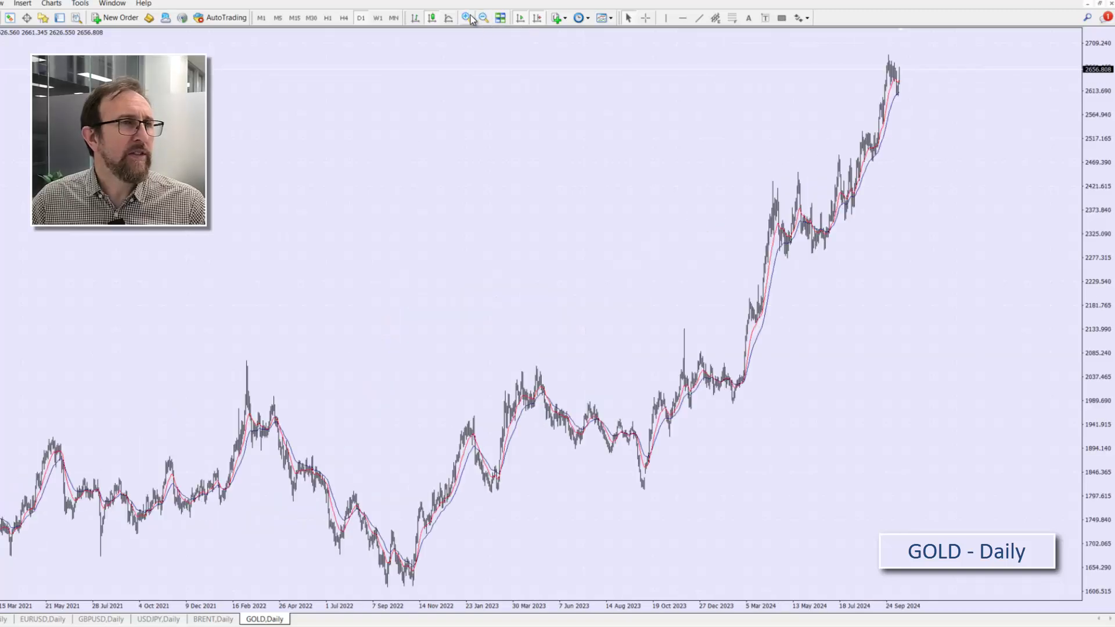
click(466, 18)
click(466, 18)
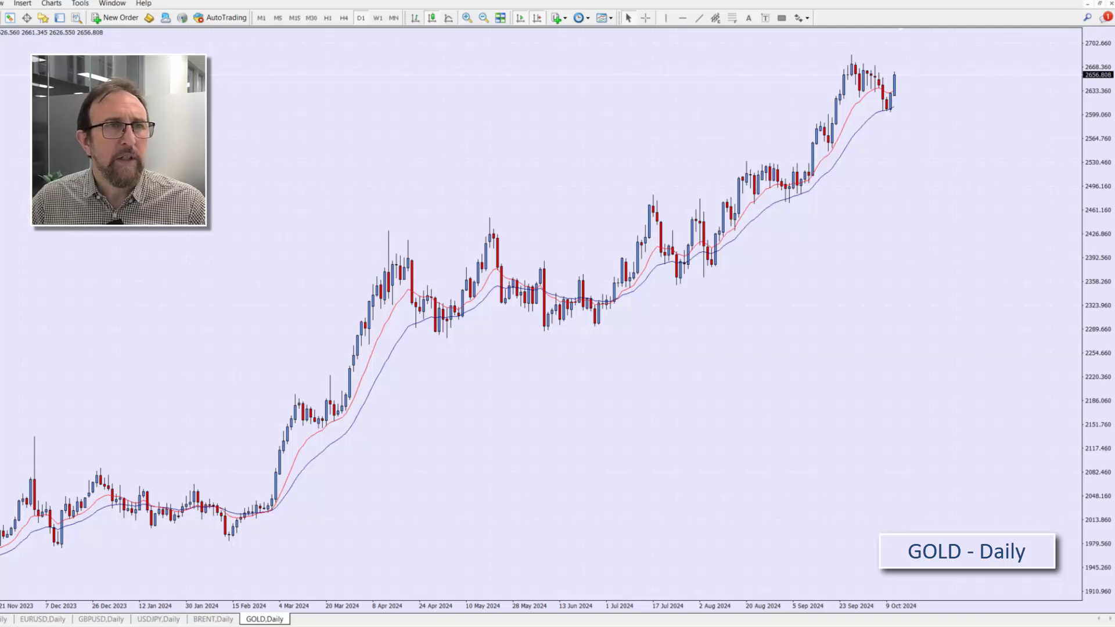
middle_click(872, 62)
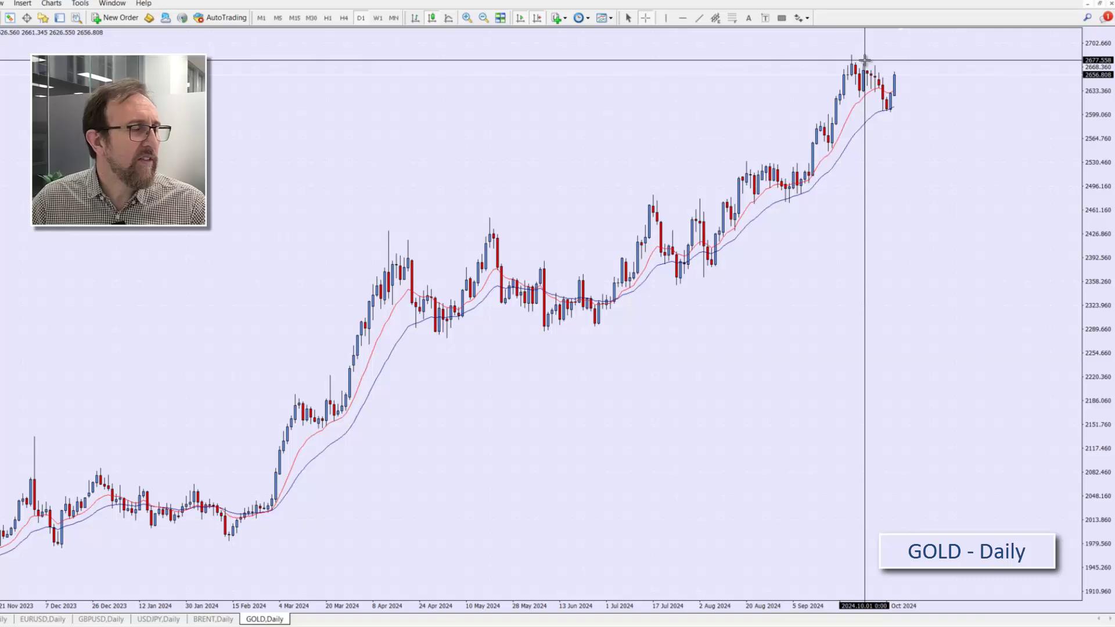
middle_click(903, 97)
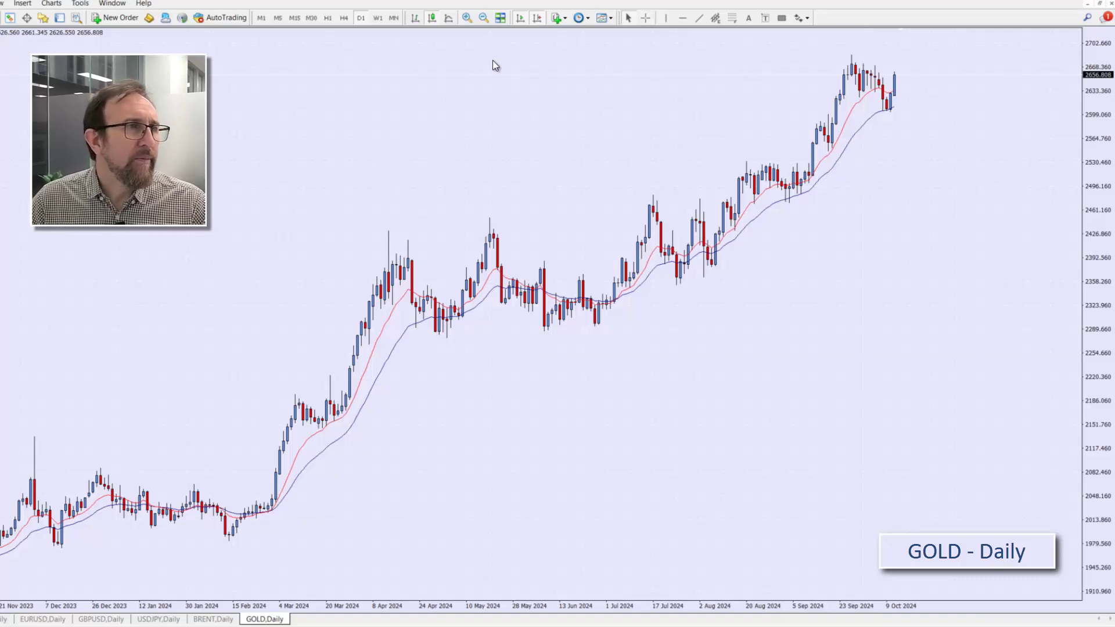
click(467, 18)
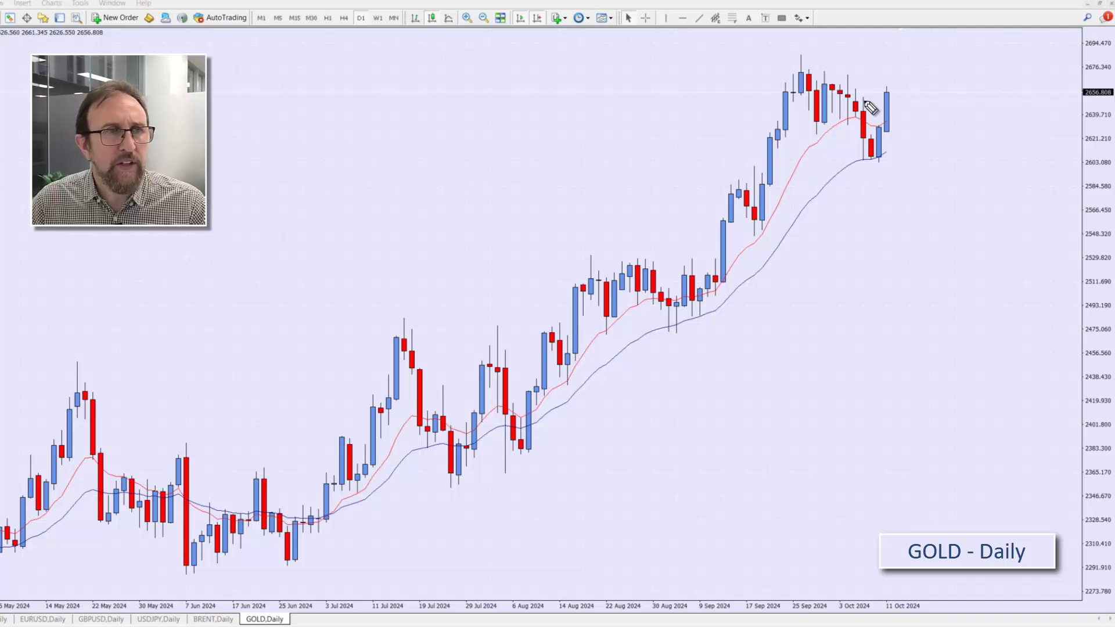
mouse_move(857, 96)
mouse_down()
mouse_move(850, 158)
mouse_move(872, 171)
mouse_move(881, 116)
mouse_move(862, 95)
mouse_move(845, 100)
mouse_up()
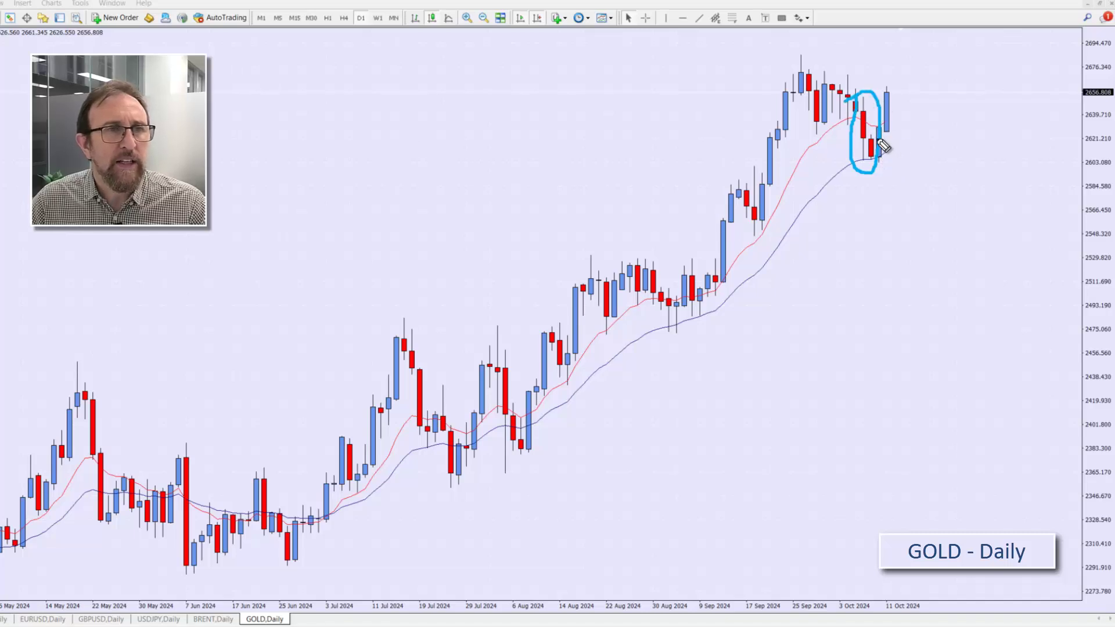
mouse_move(875, 137)
mouse_down()
mouse_move(896, 138)
mouse_move(918, 93)
mouse_move(923, 111)
mouse_up()
mouse_move(750, 167)
mouse_down()
mouse_move(756, 239)
mouse_move(770, 201)
mouse_move(760, 163)
mouse_move(741, 170)
mouse_move(783, 181)
mouse_move(807, 138)
mouse_move(815, 152)
mouse_up()
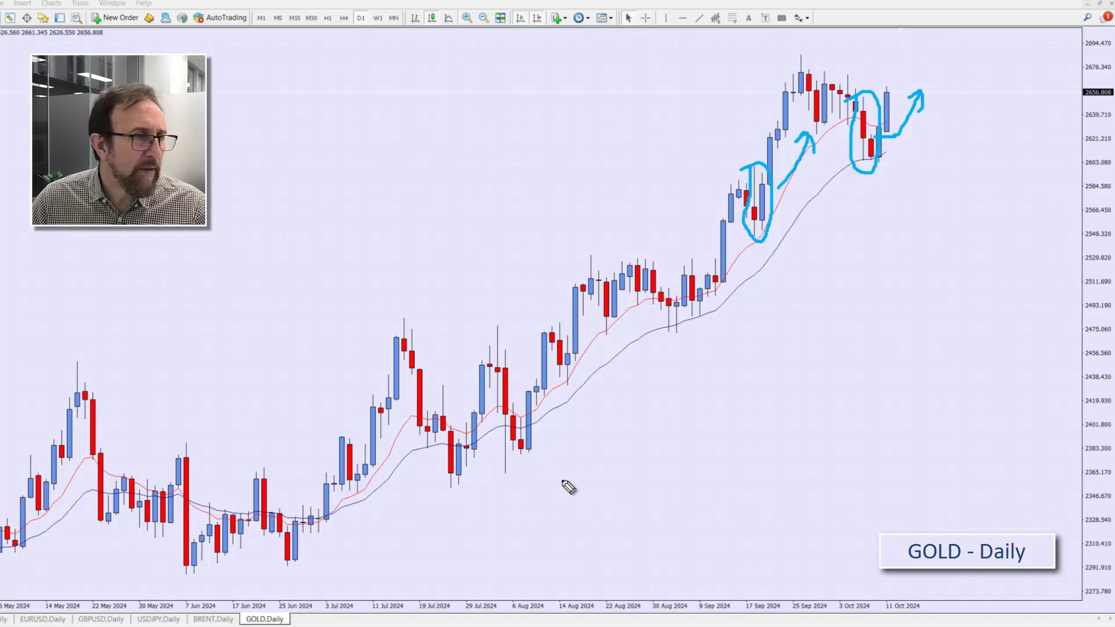
mouse_move(442, 424)
mouse_down()
mouse_move(443, 460)
mouse_move(464, 459)
mouse_move(448, 424)
mouse_up()
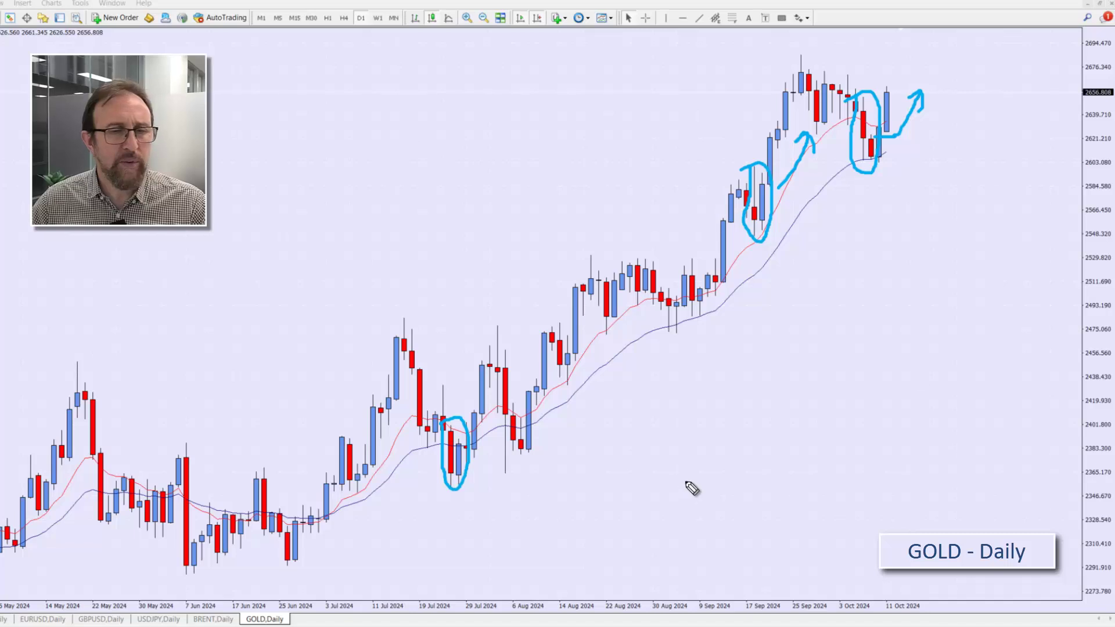
key(Escape)
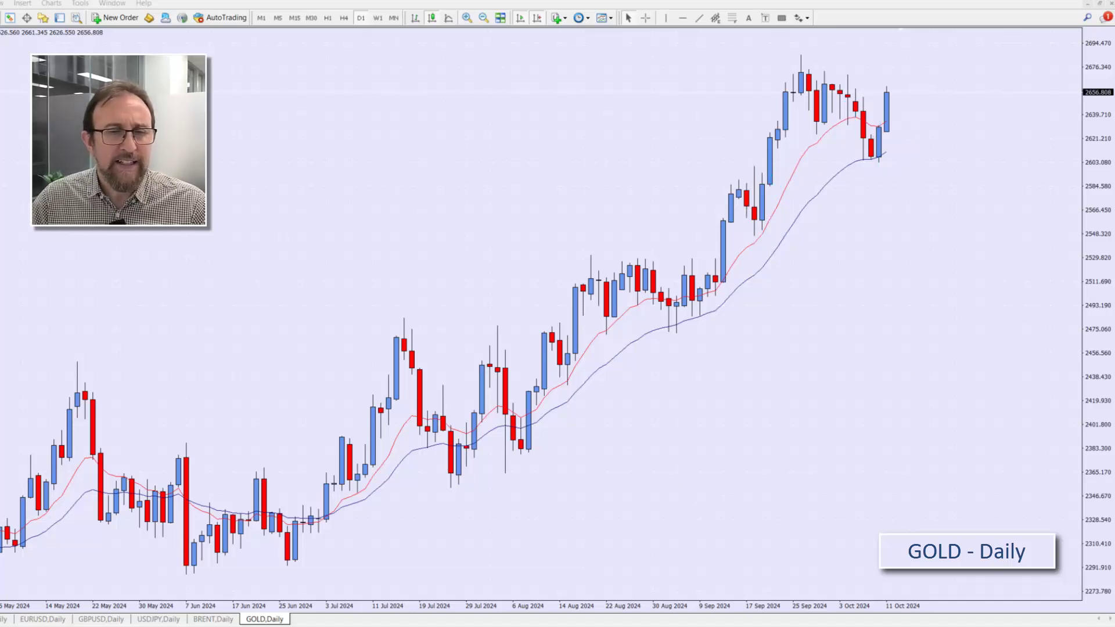